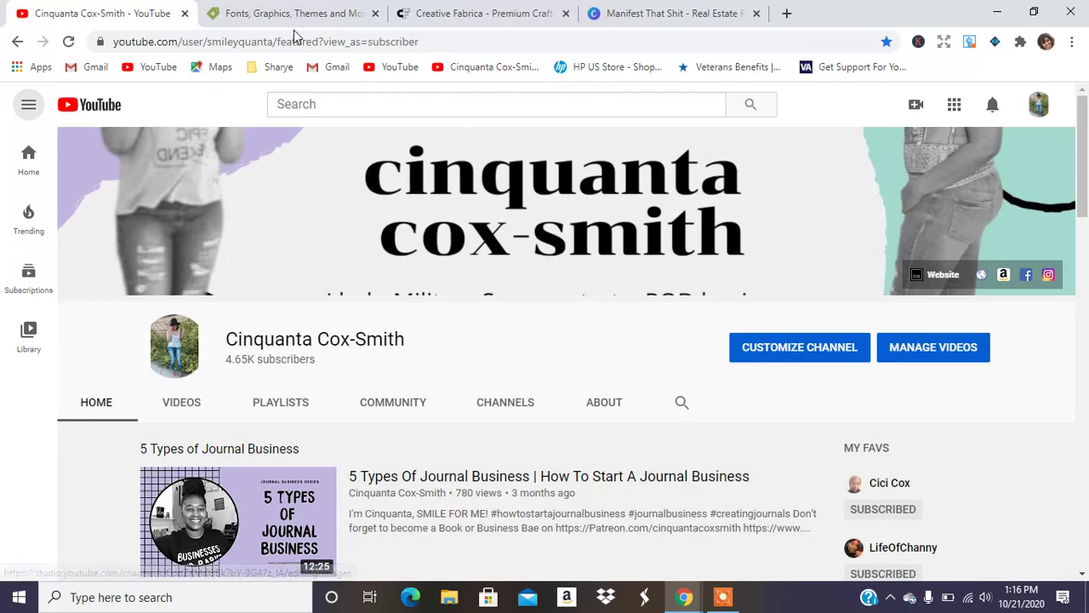
- Switch to Creative Market and search for "mandala"
click(264, 16)
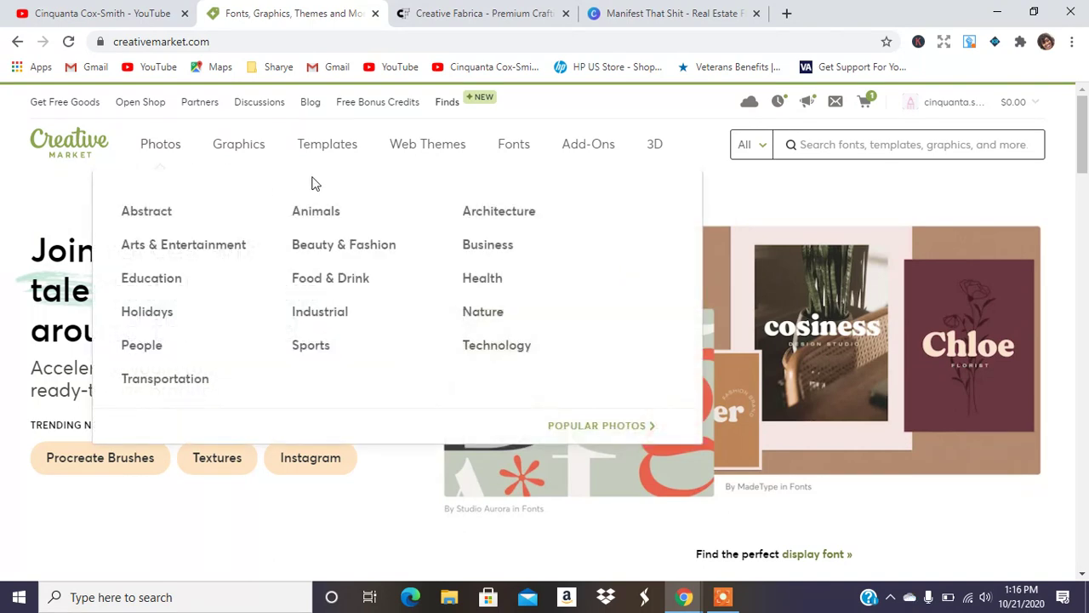
click(828, 146)
text(mandala)
key(Return)
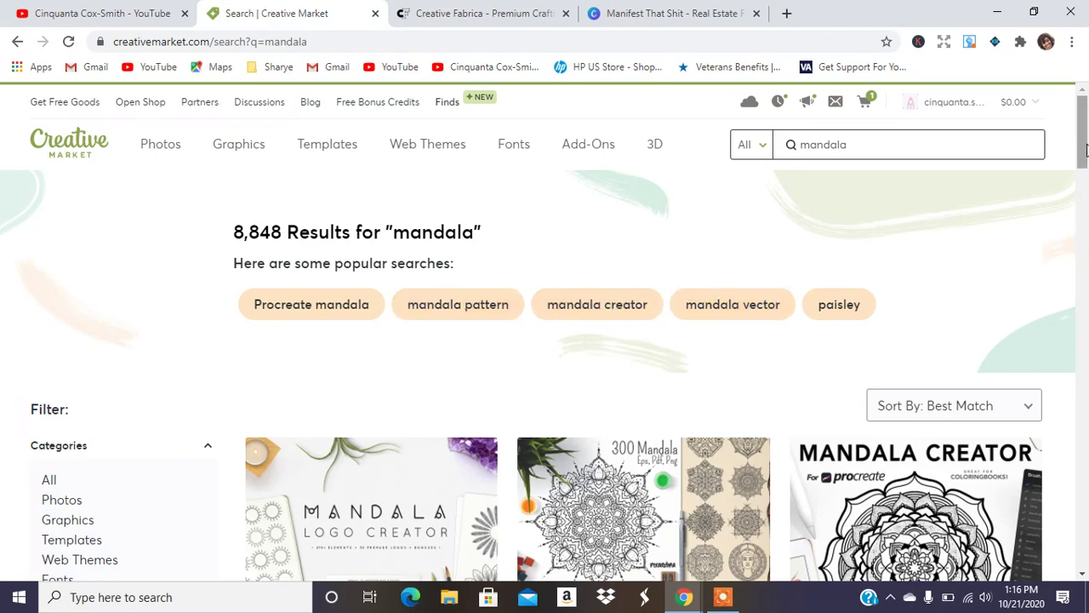
- View the Floral Bouquet Mandala Creator product from the search results and look through its preview images
click(1086, 191)
scroll(1086, 204, down, 1)
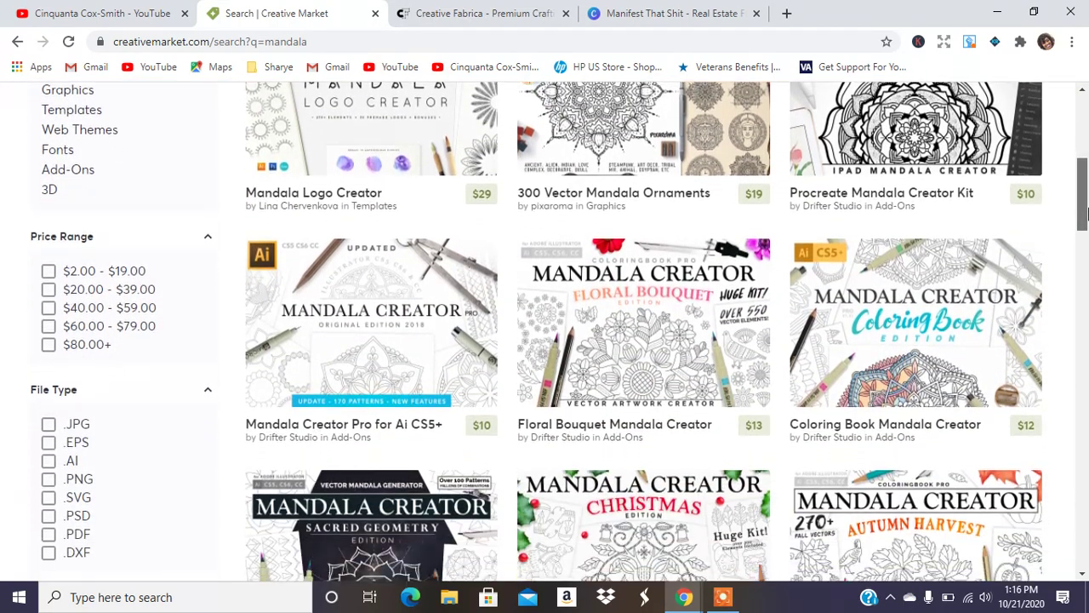
click(629, 334)
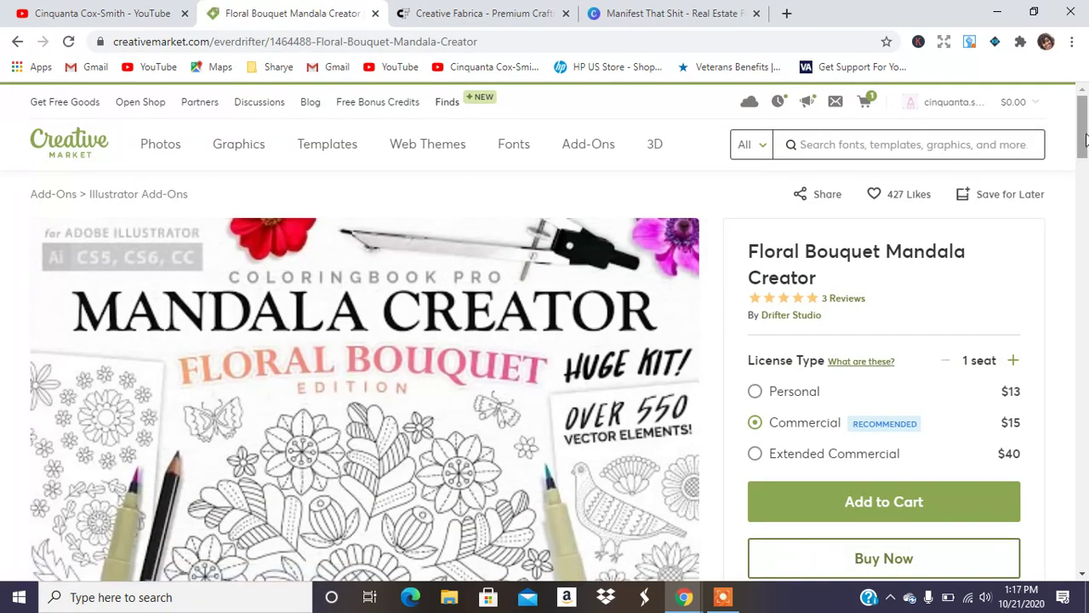
drag(1085, 138, 1085, 207)
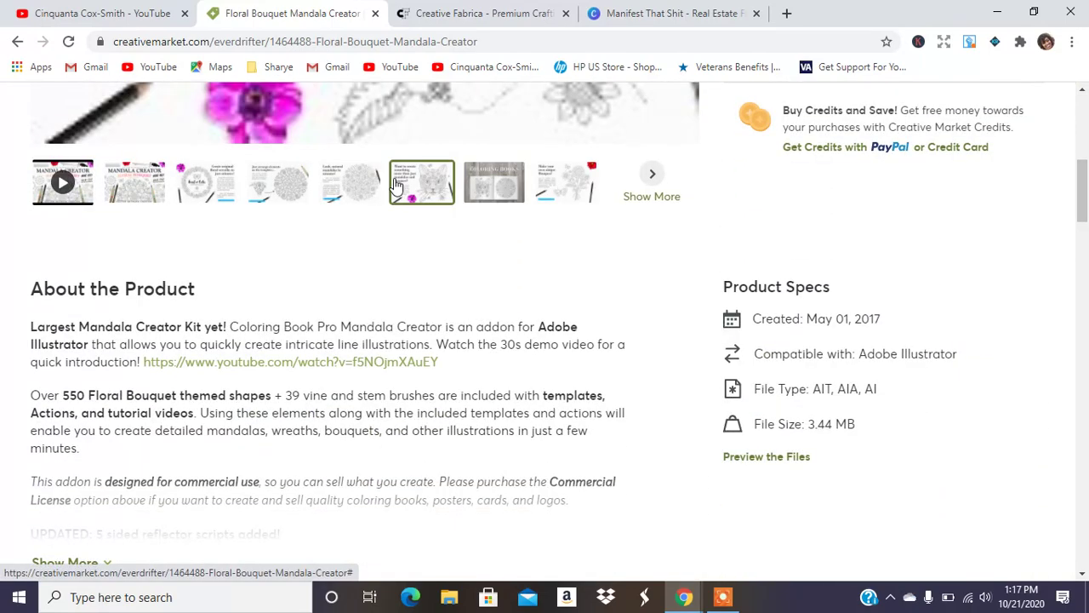
scroll(302, 262, up, 6)
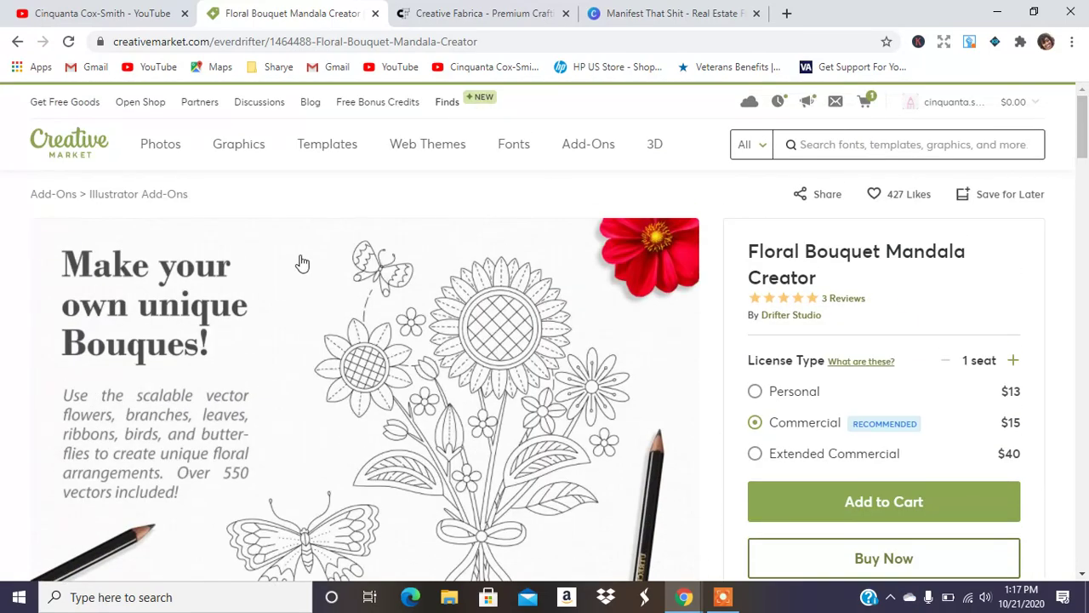
- Return to the mandala results and examine the Coloring Book Mandala Creator product, including its preview images and description
click(17, 40)
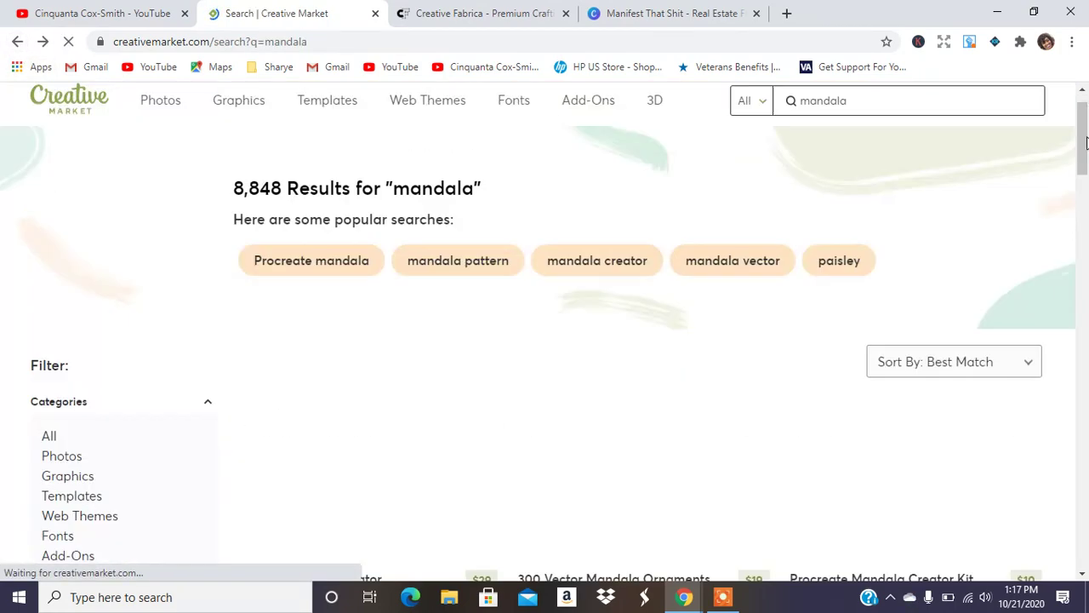
scroll(931, 200, down, 6)
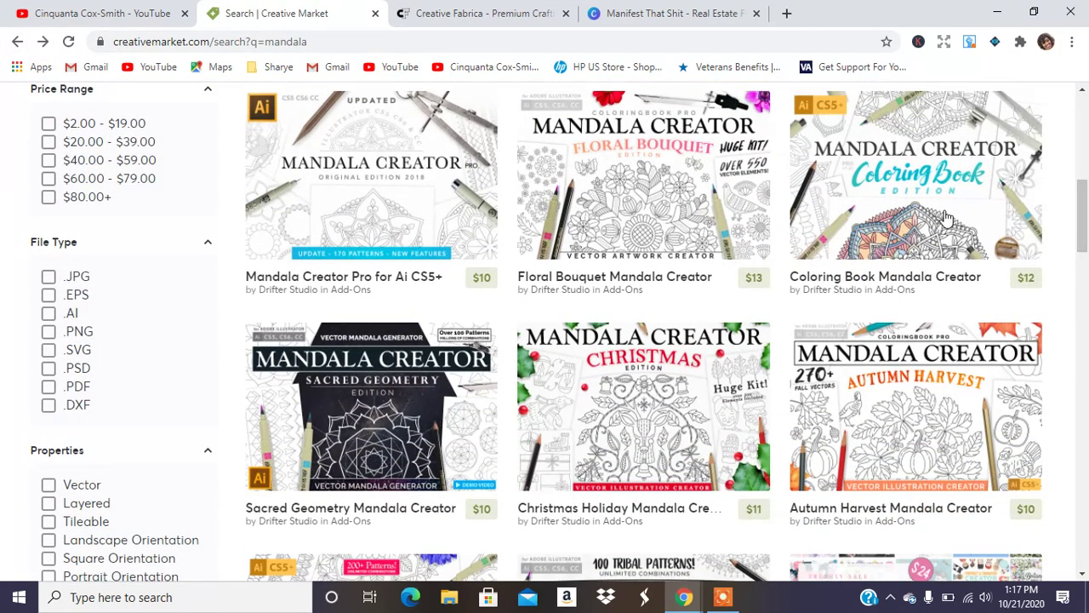
click(930, 200)
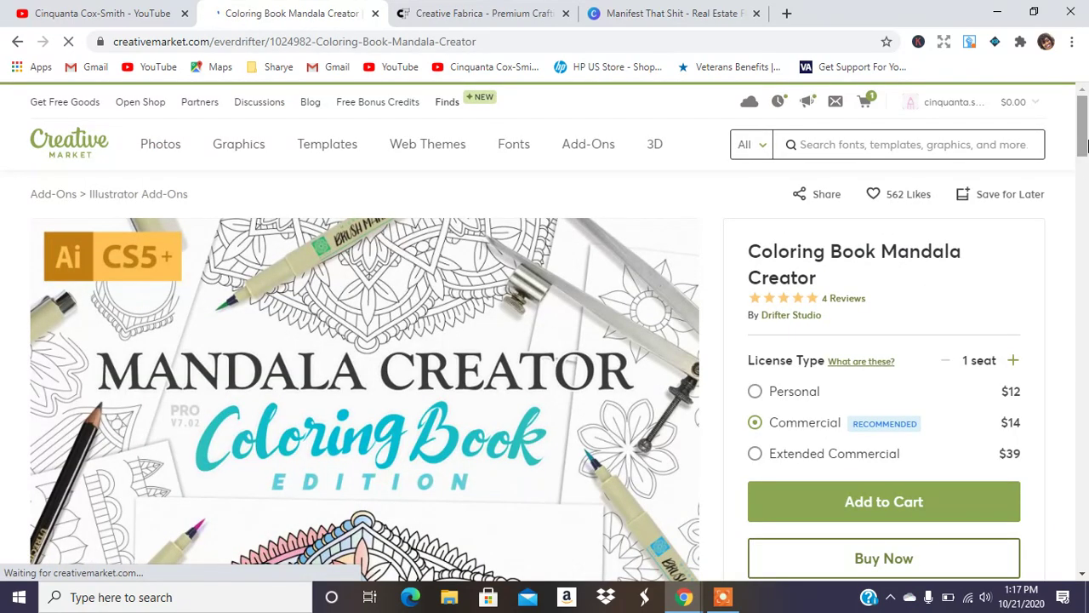
scroll(1086, 170, down, 2)
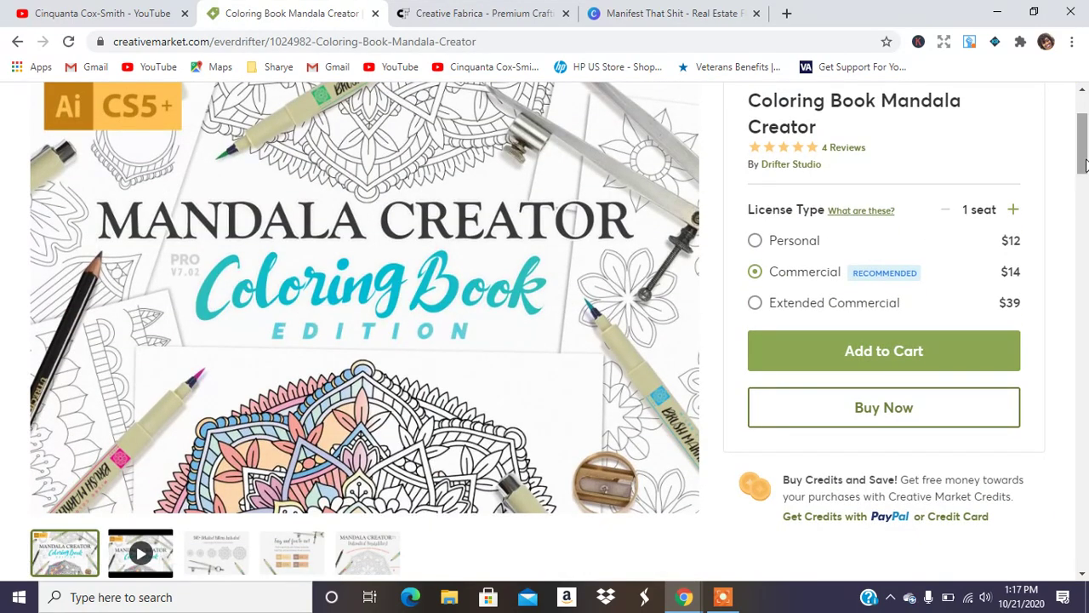
scroll(1086, 243, down, 3)
click(268, 294)
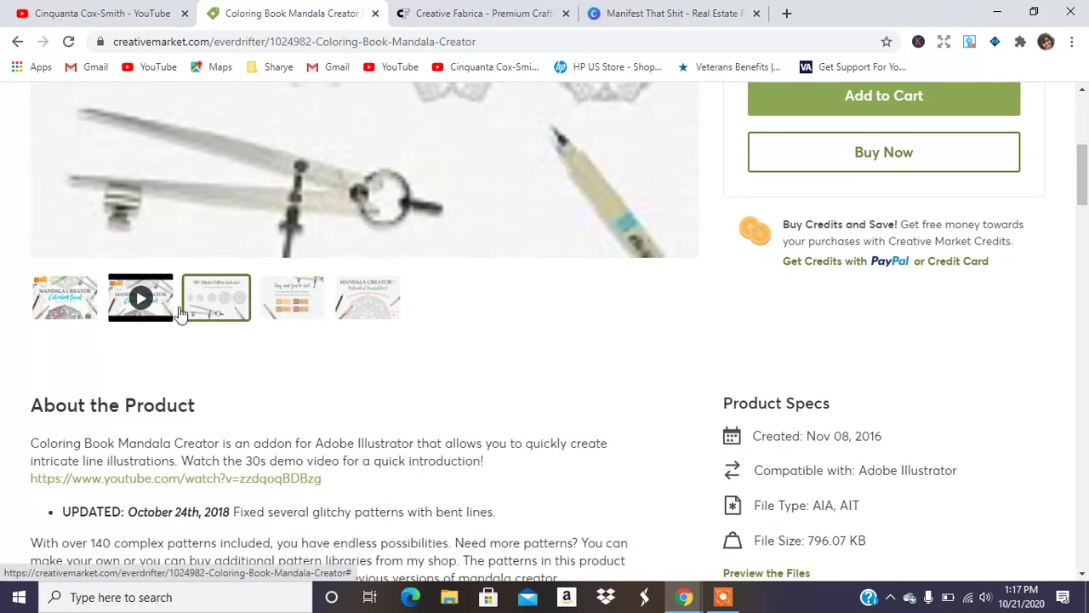
click(1084, 234)
drag(1084, 213, 1083, 126)
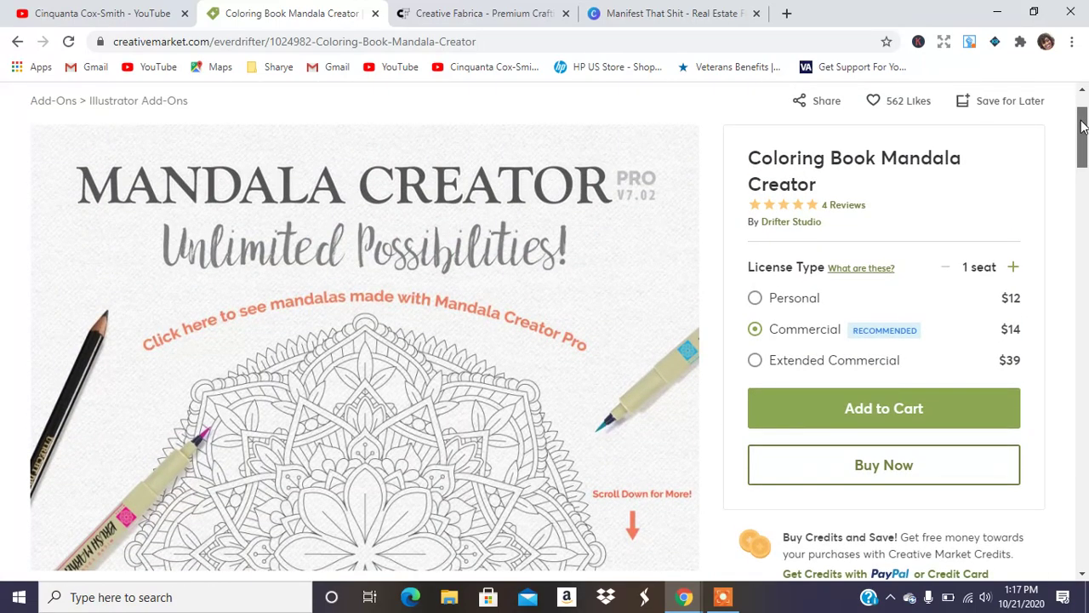
mouse_move(1083, 126)
mouse_down()
mouse_move(1079, 201)
mouse_move(1079, 119)
mouse_up()
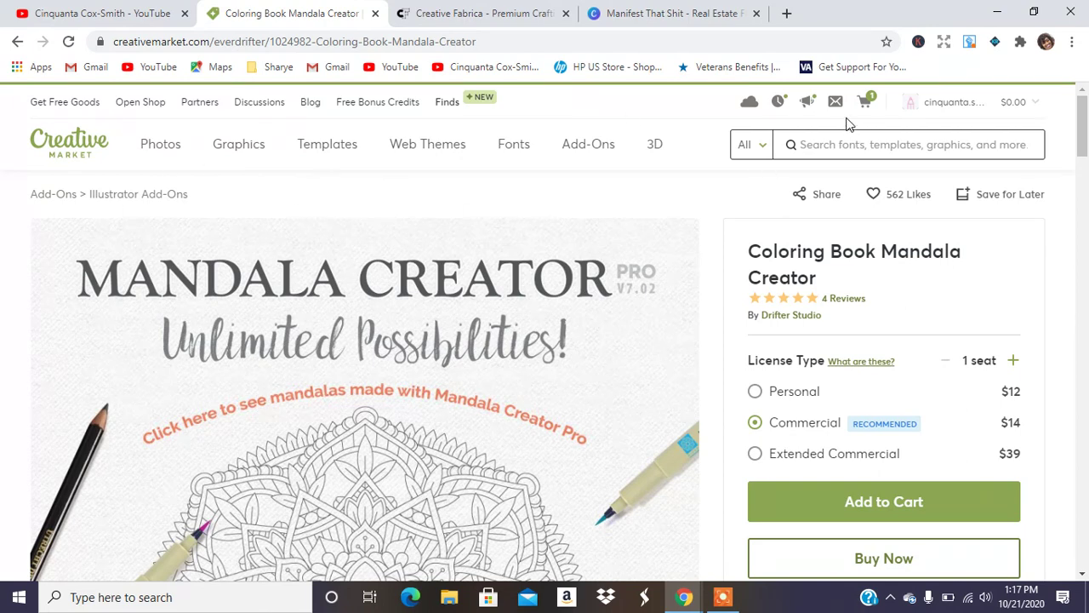
- Search Creative Market for "mandala coloring pages" and look over the results
text(mand)
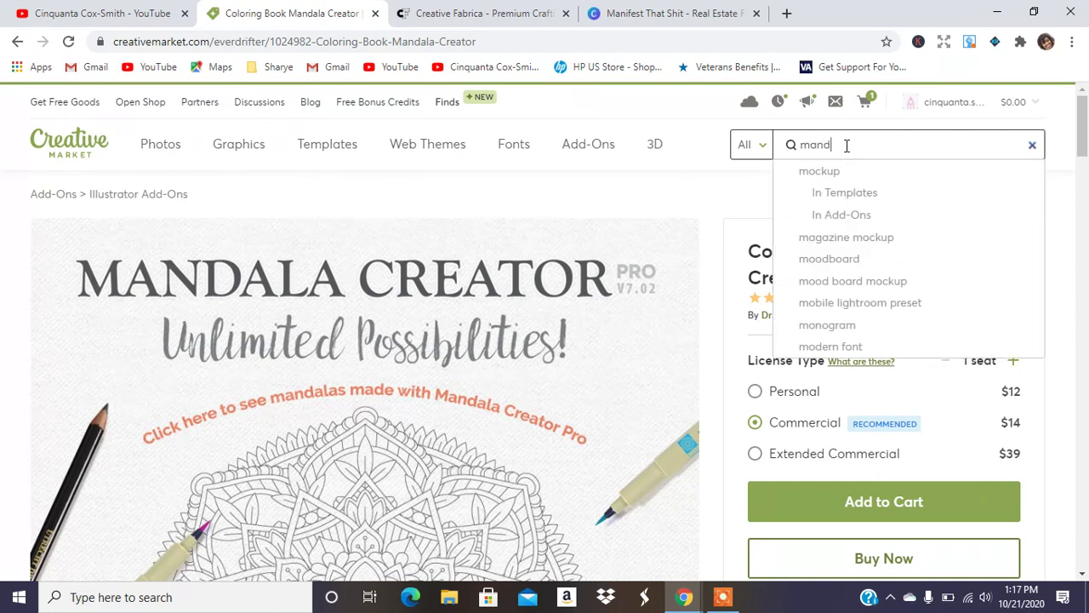
text(ala colorin)
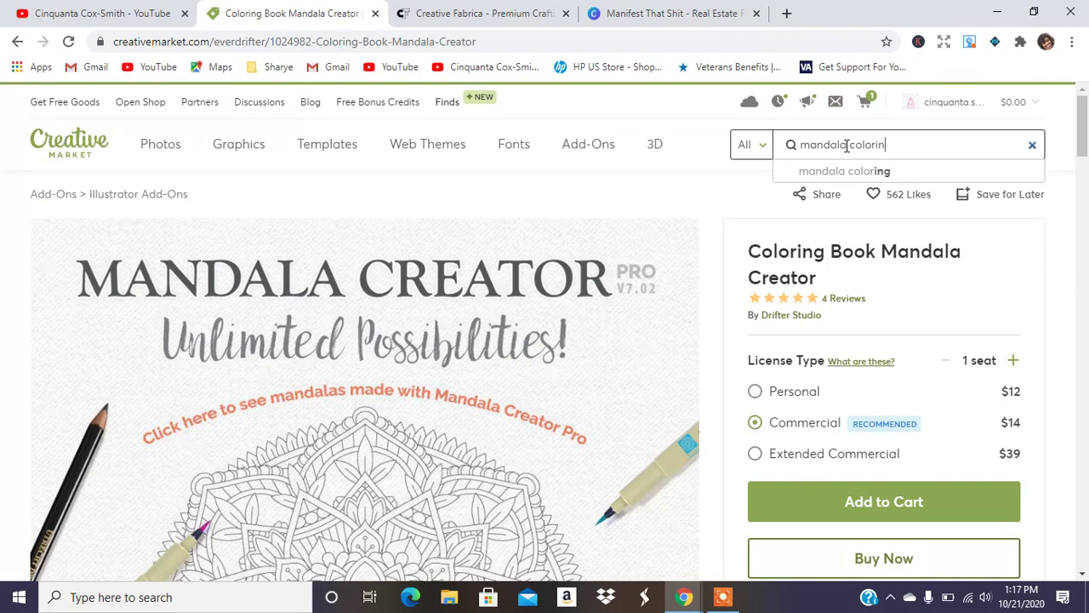
text(g pages)
key(Return)
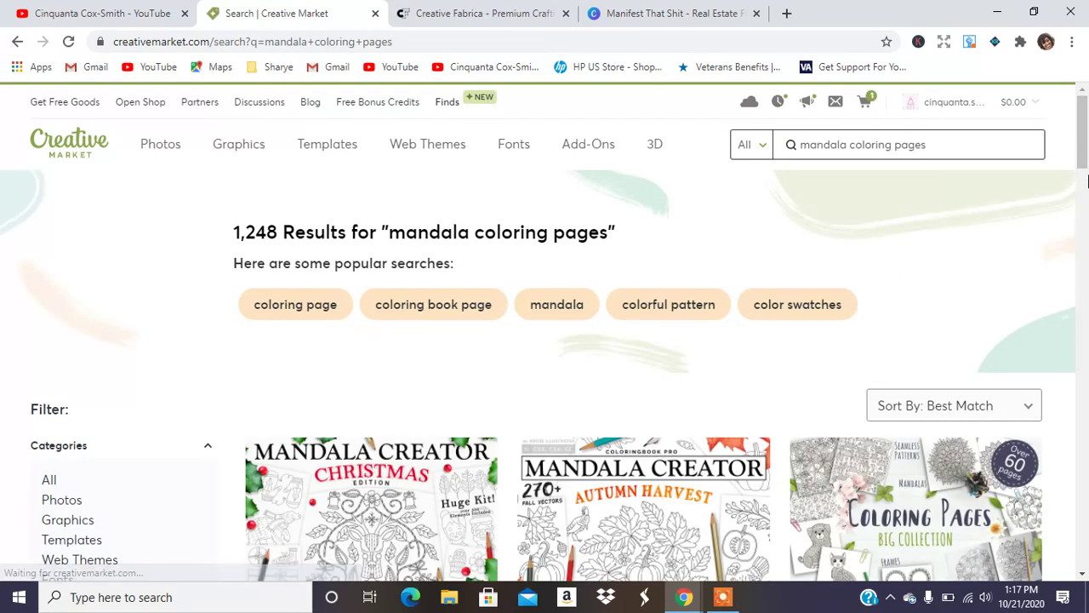
scroll(817, 400, down, 4)
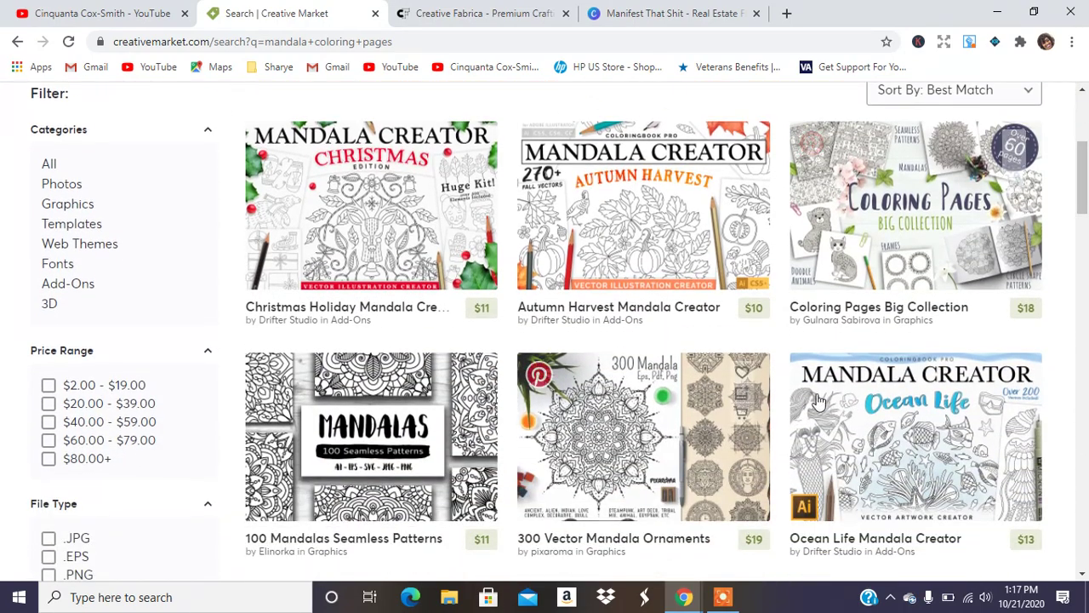
- Switch to Creative Fabrica, search for "mandala coloring pages" and browse the designs offered
click(481, 12)
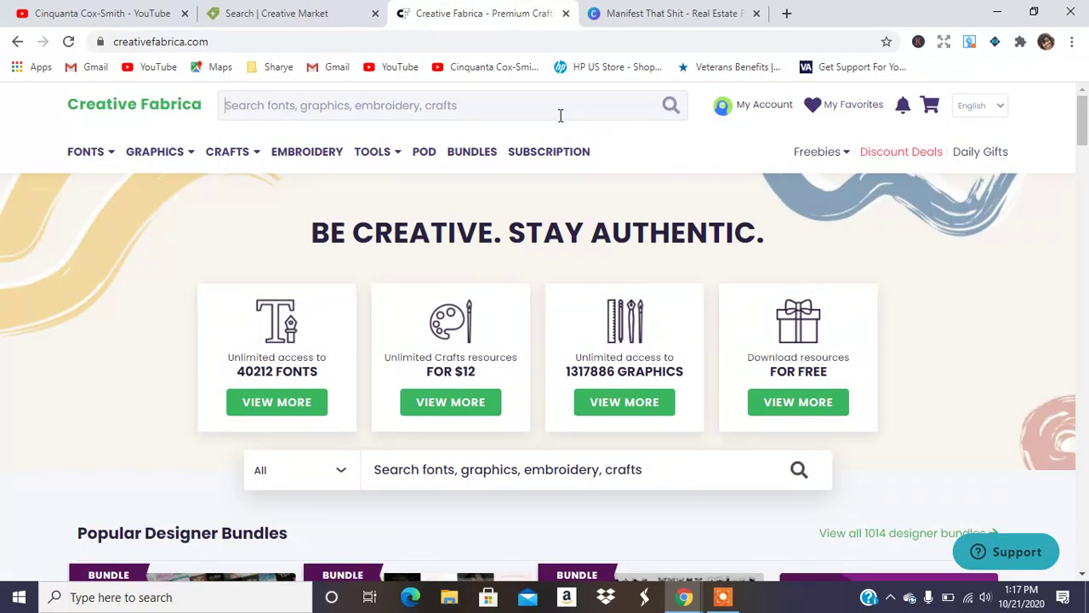
text(mandala )
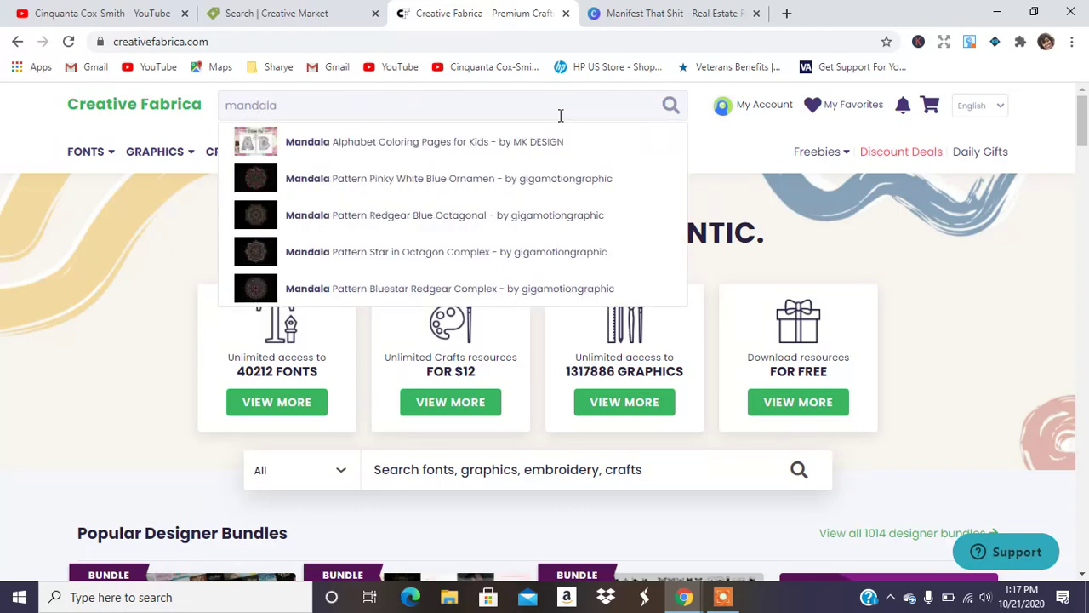
text(coloring pages)
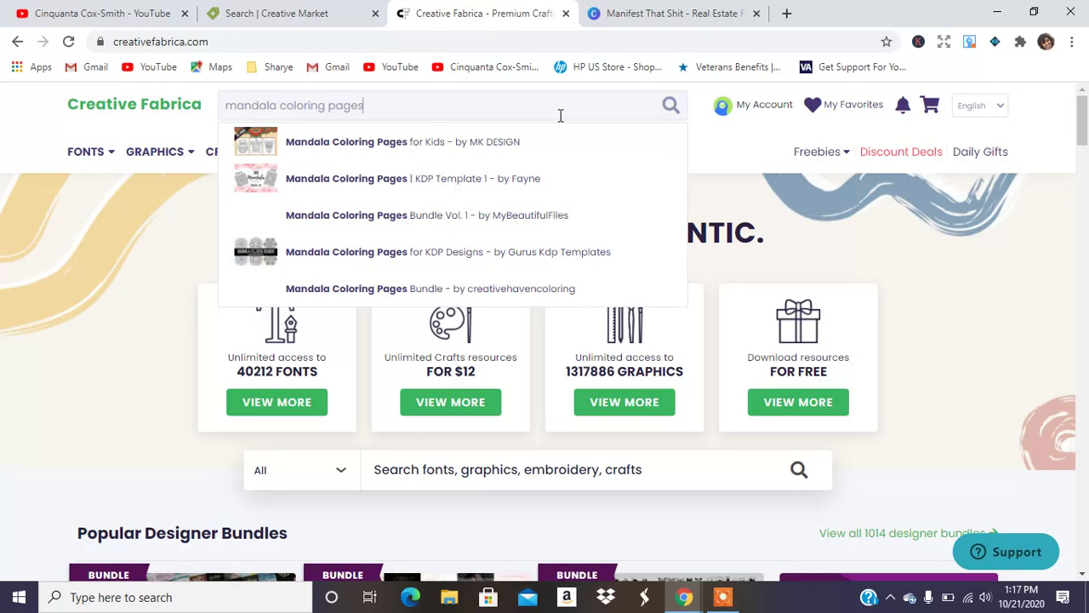
key(Return)
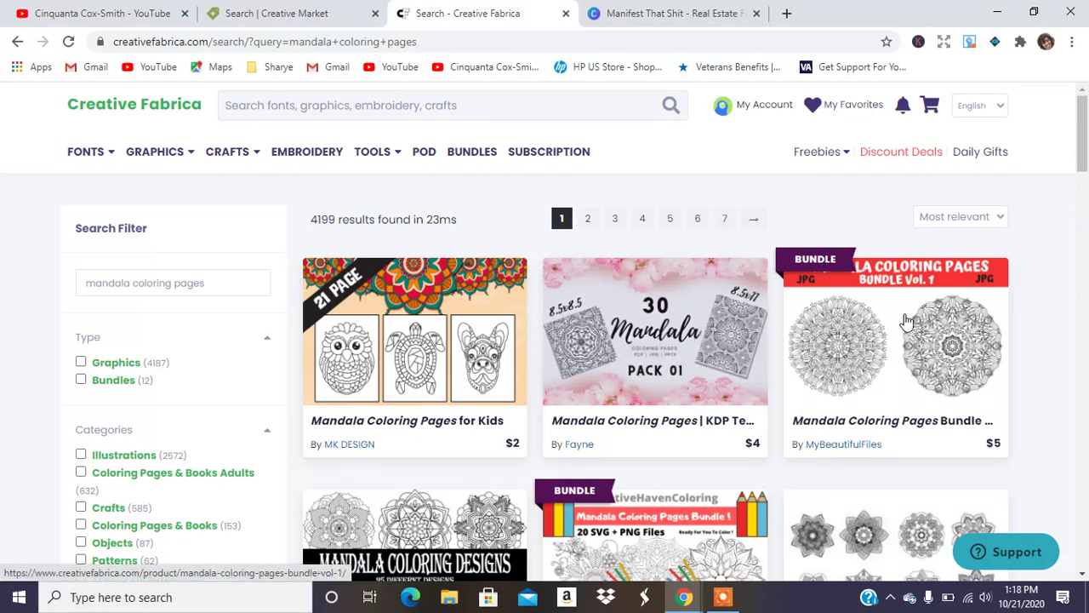
drag(1082, 157, 1083, 187)
scroll(1079, 170, down, 1)
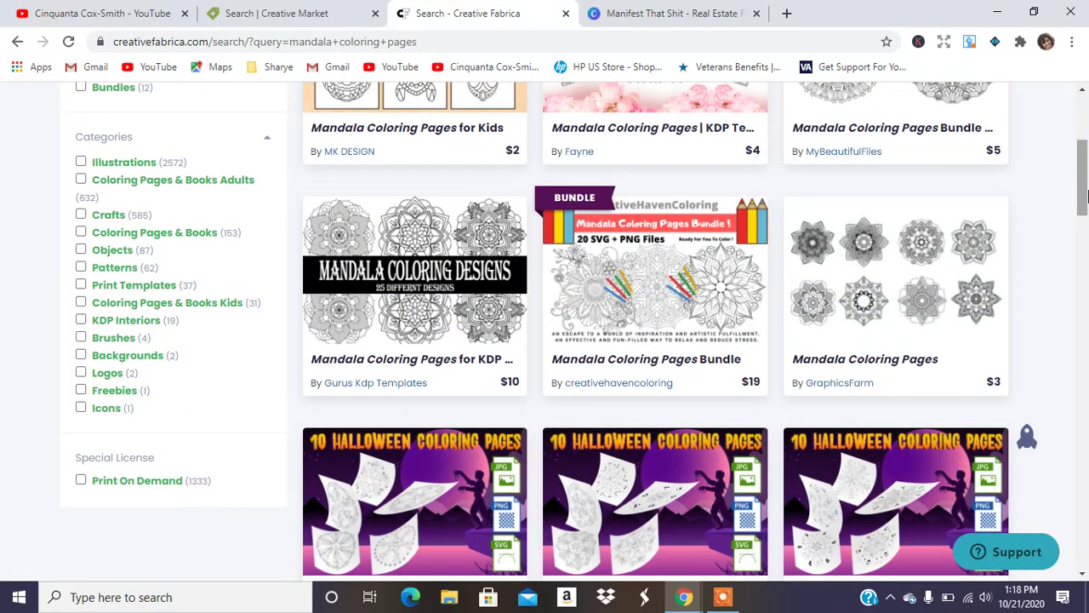
scroll(1081, 171, down, 2)
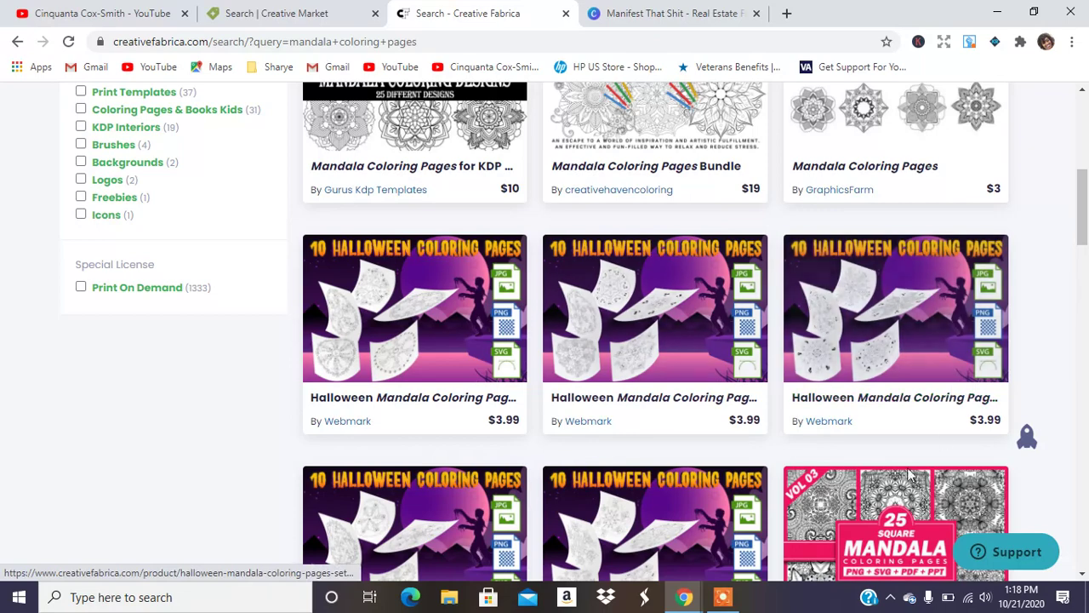
drag(1086, 221, 1086, 268)
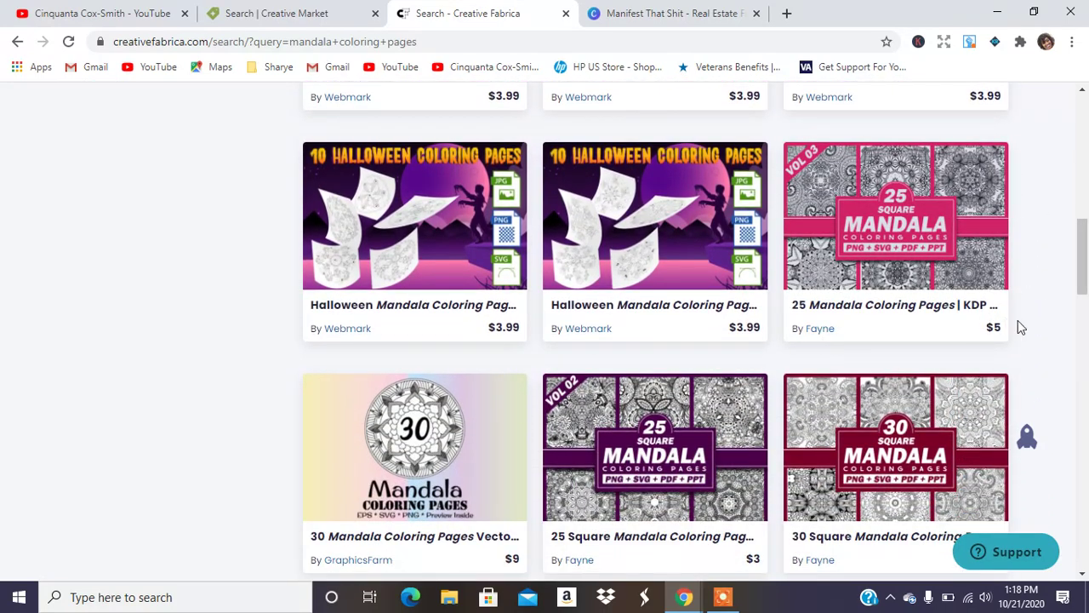
drag(1086, 261, 1087, 297)
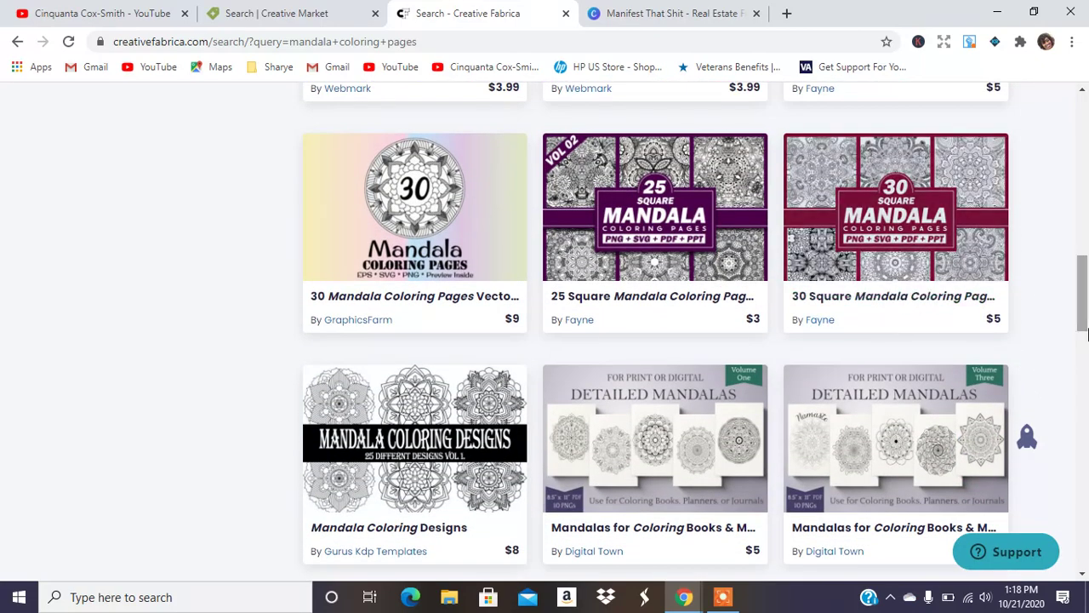
drag(1085, 268, 1078, 89)
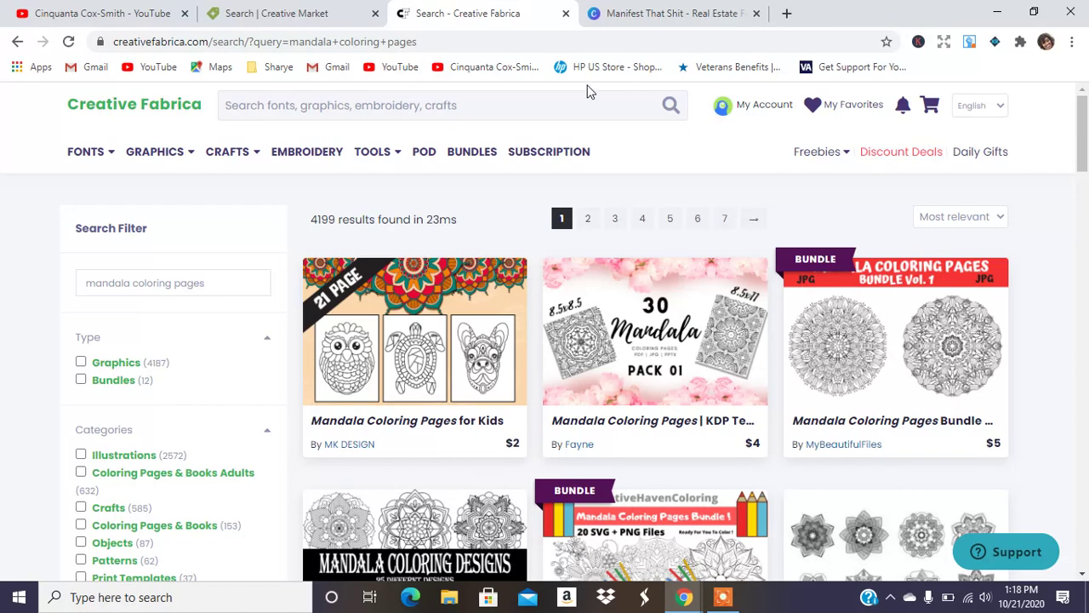
- Switch to the "Manifest That Shit" design in Canva and close the Creative Fabrica and Creative Market pages
click(647, 12)
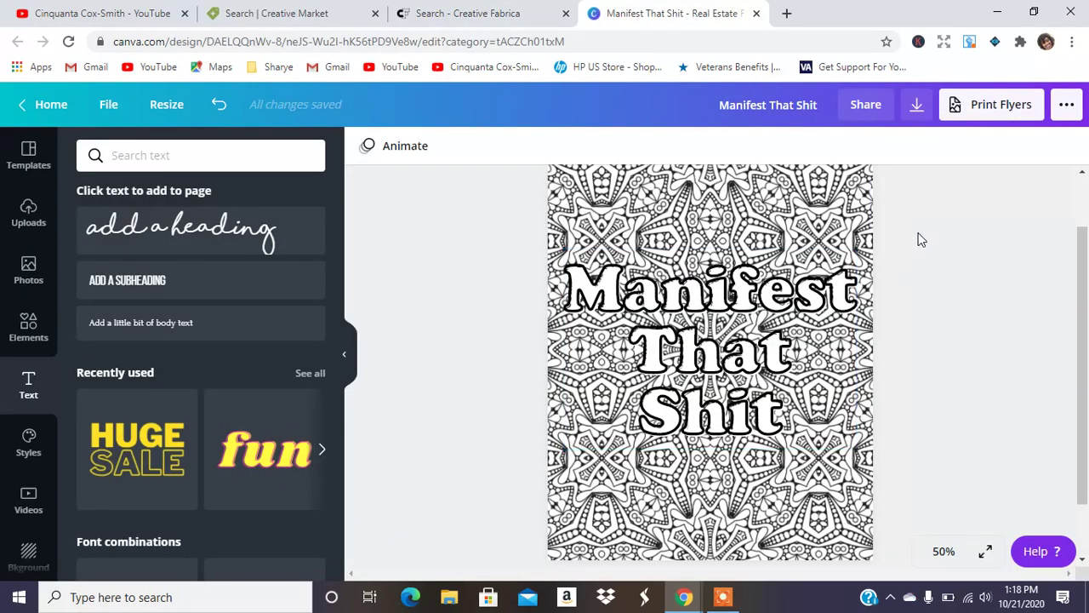
drag(1086, 321, 363, 207)
click(566, 13)
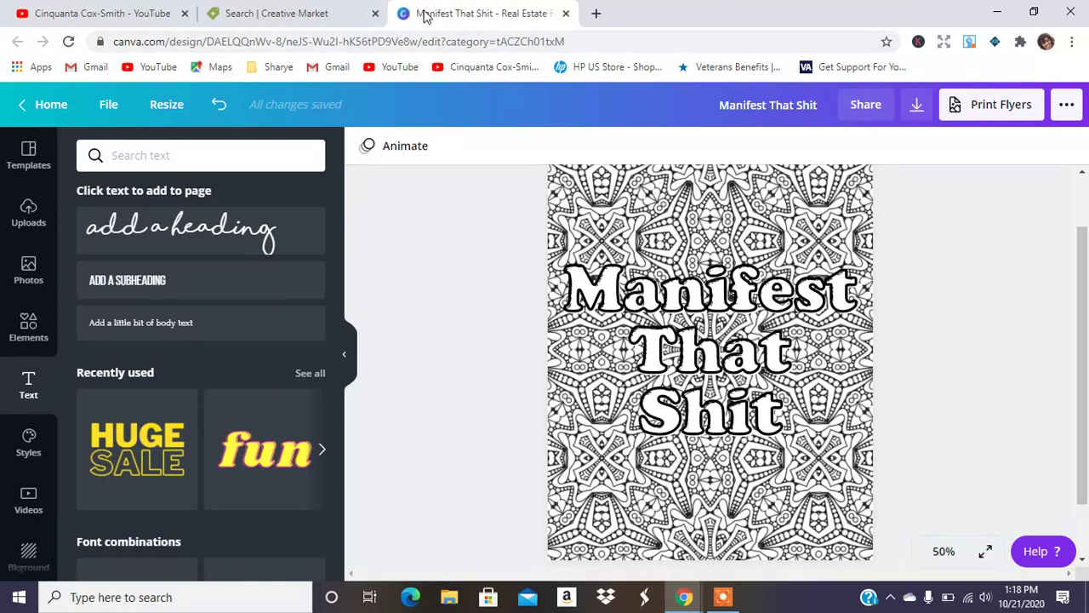
click(375, 13)
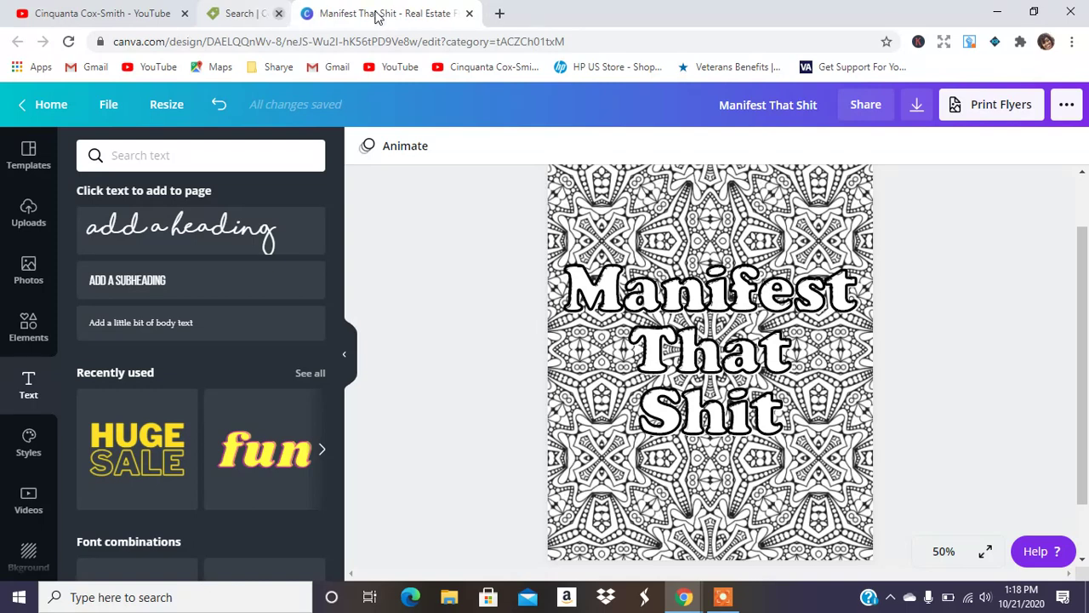
- Return to the Canva home page and create a blank 8.5 × 11 in Flyer design
click(52, 104)
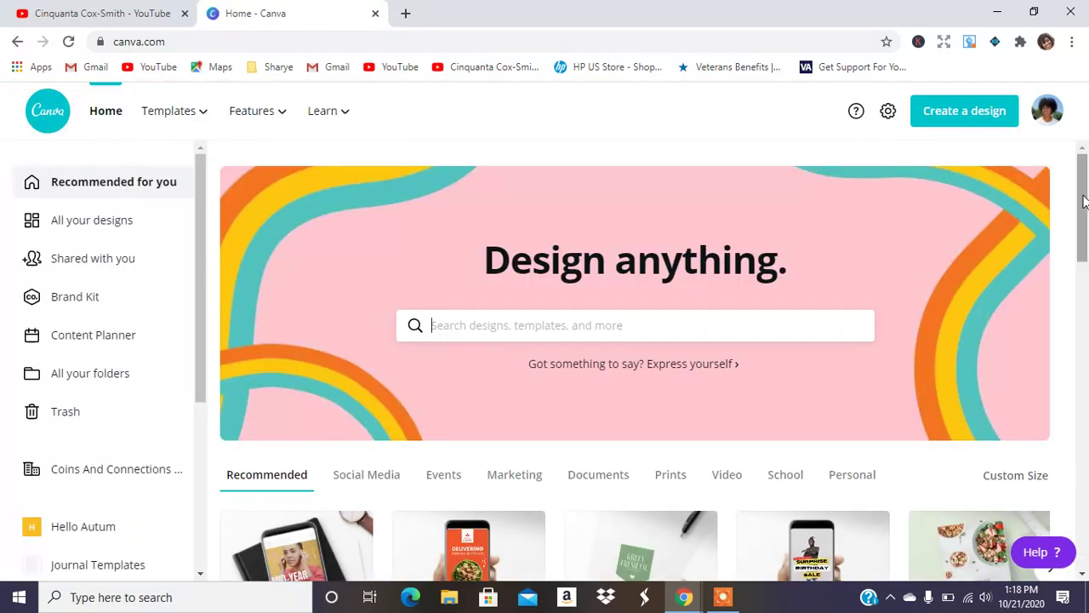
drag(1083, 195, 1085, 234)
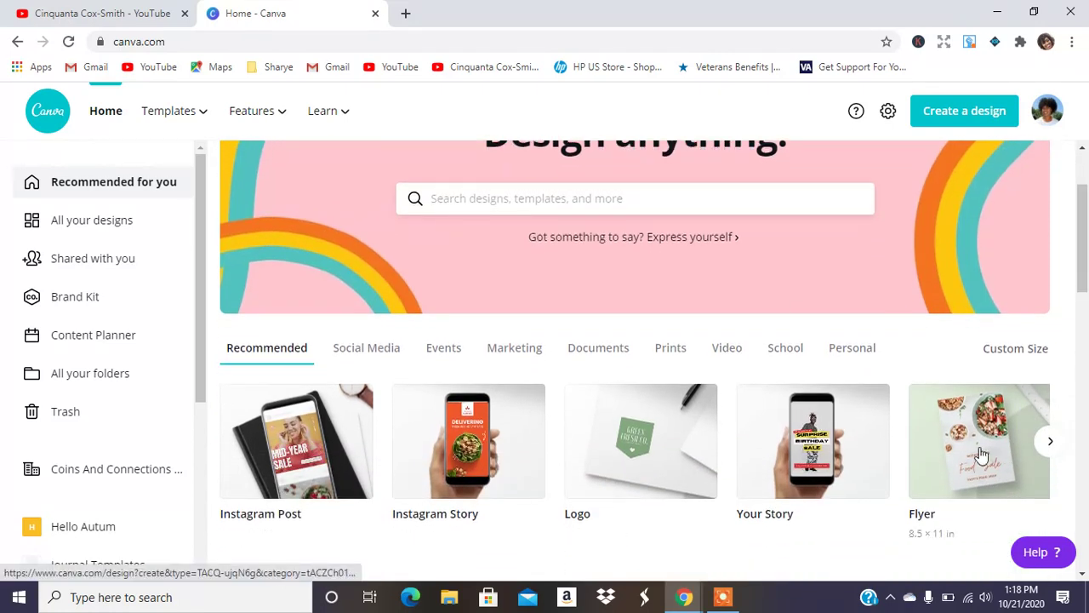
click(950, 447)
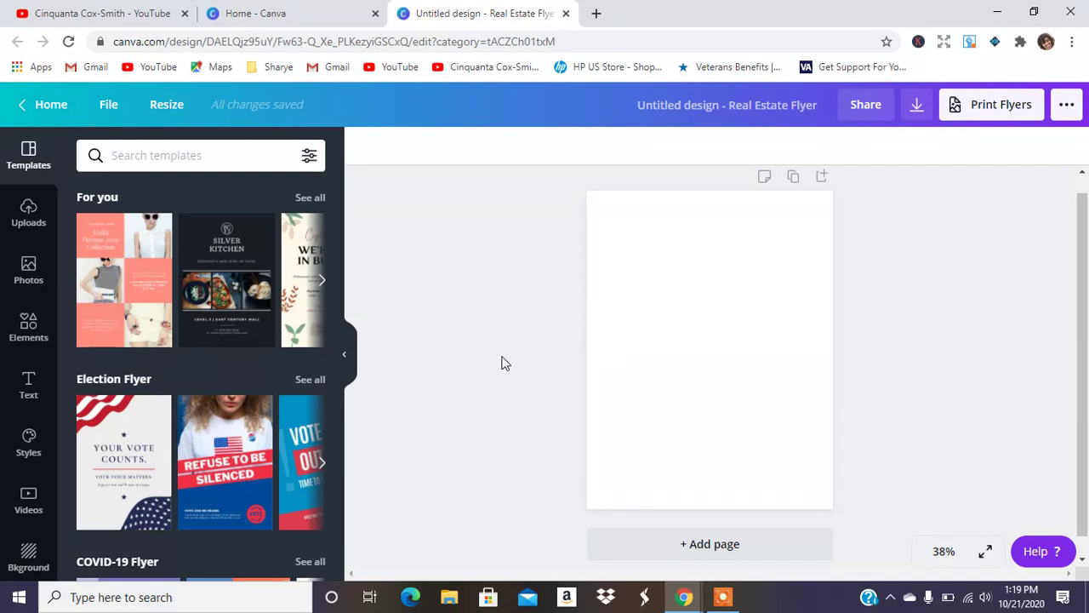
- Place the uploaded black-and-white mandala pattern on the blank page and enlarge it to fill the whole page
click(28, 220)
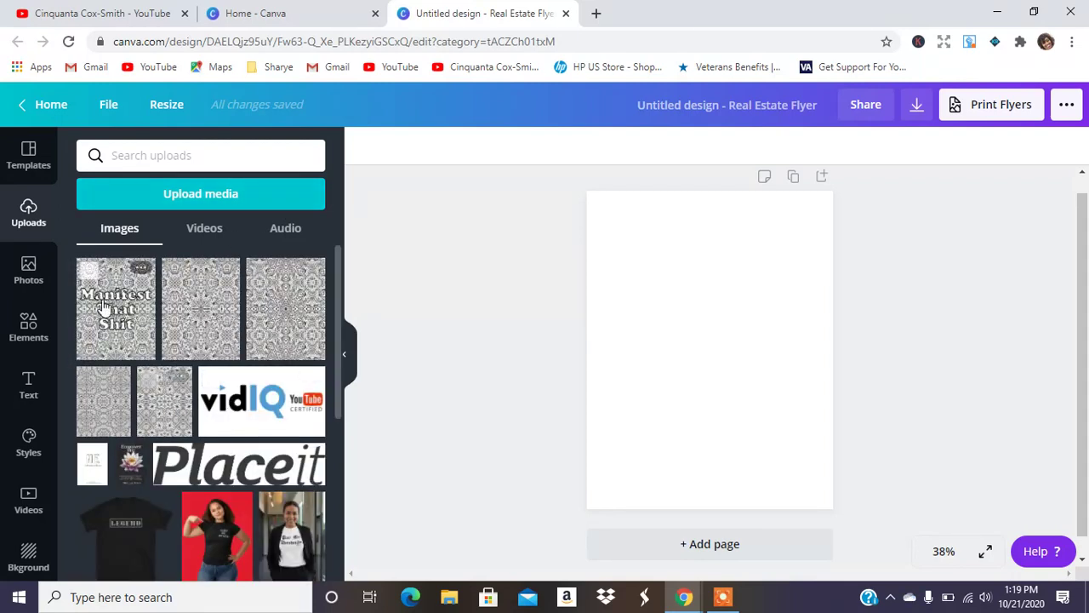
click(99, 409)
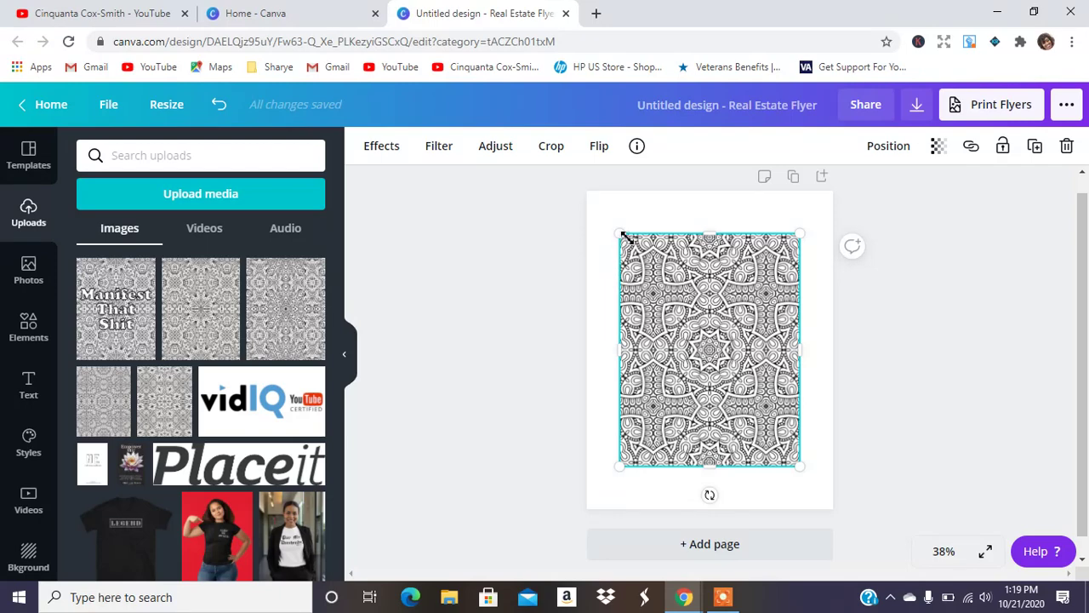
drag(623, 235, 587, 194)
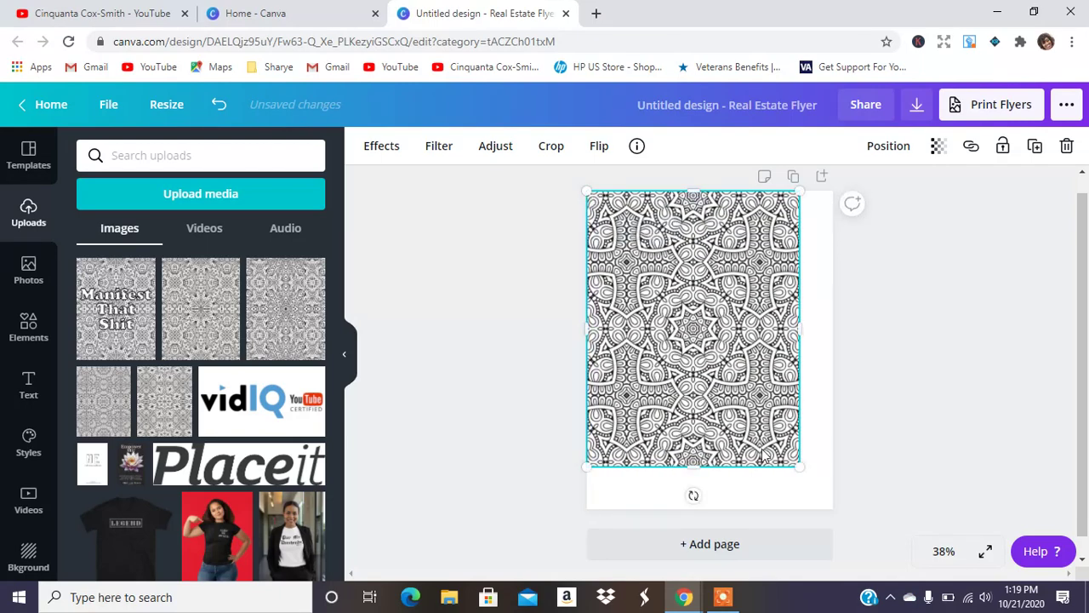
drag(800, 471, 835, 509)
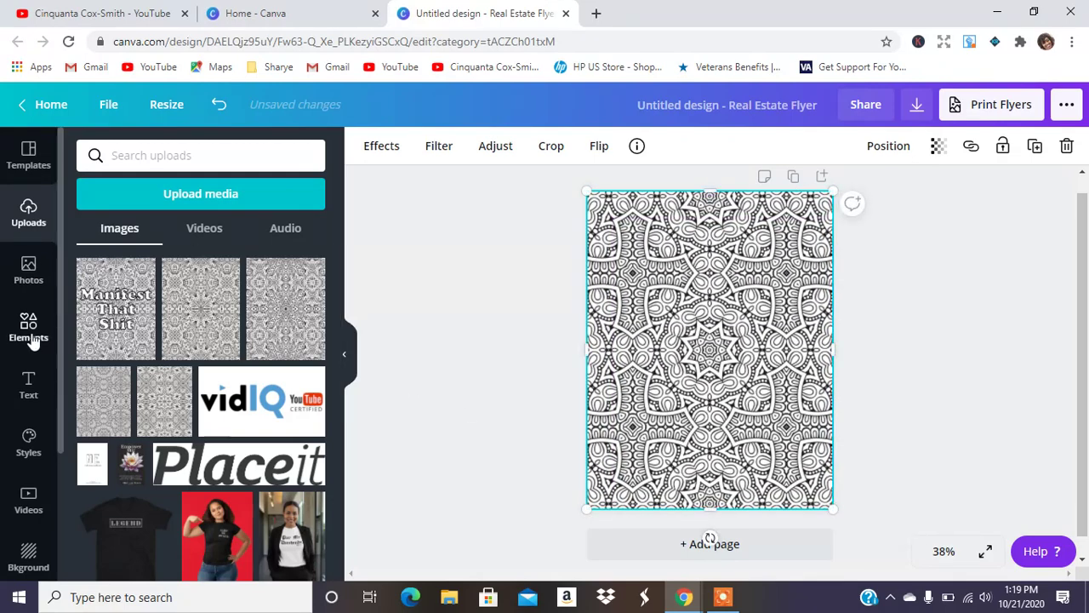
- Add a subheading over the mandala, enlarge it to size 44.6 and enter the text "May THe Coins Be With You"
click(28, 390)
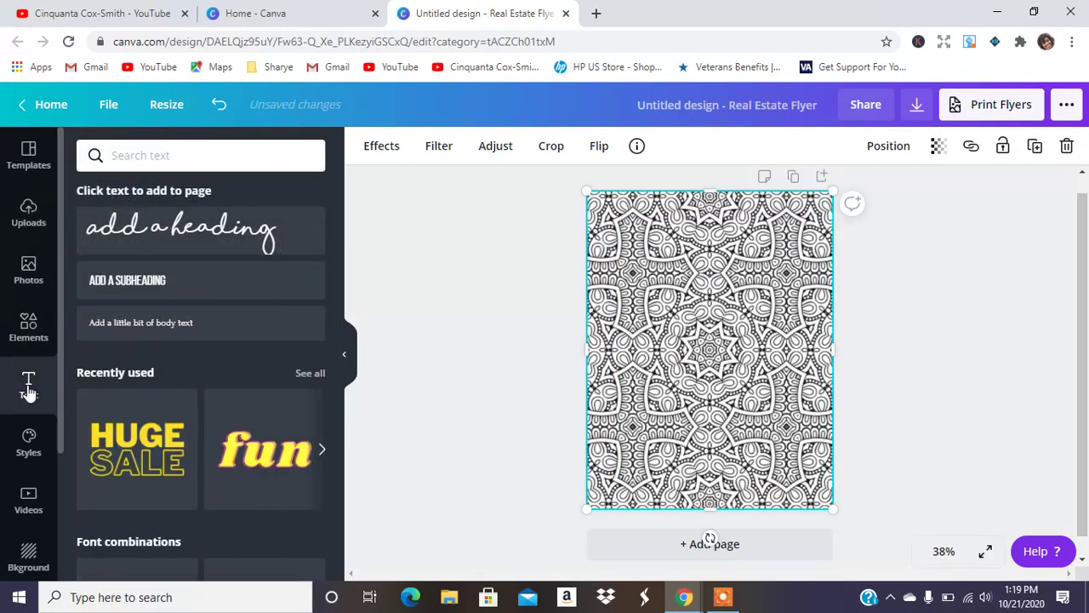
click(194, 290)
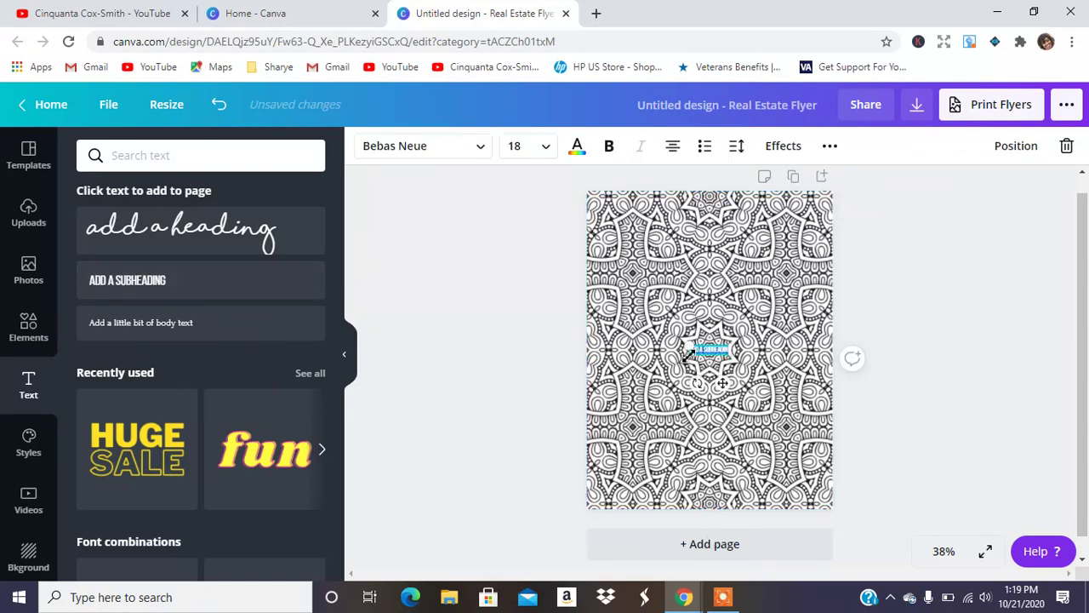
drag(691, 349, 628, 332)
text(MAXTH)
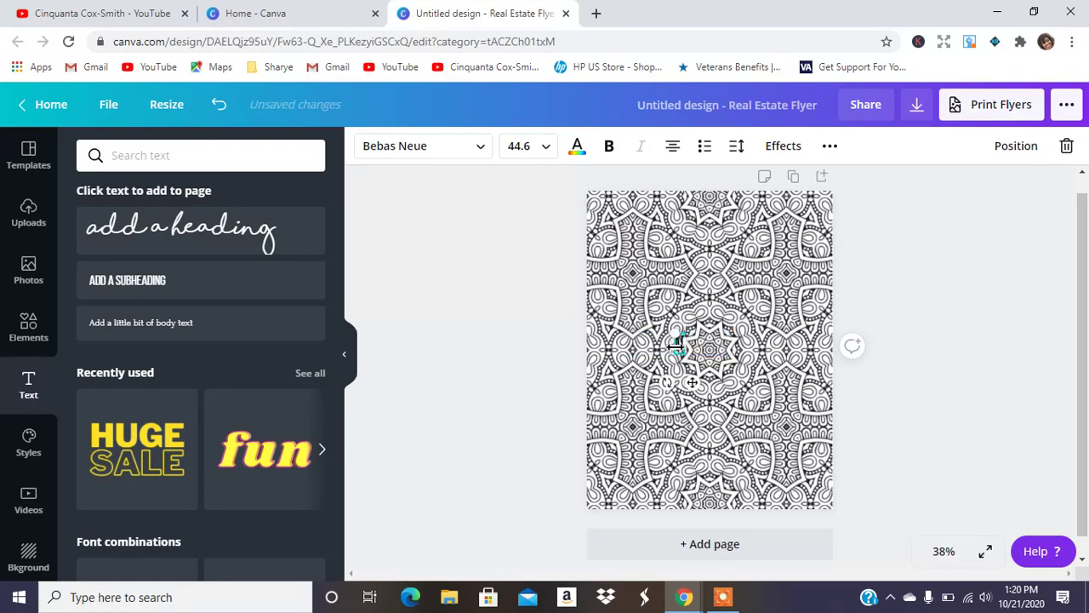
text(E GOINS BE WITH YOU)
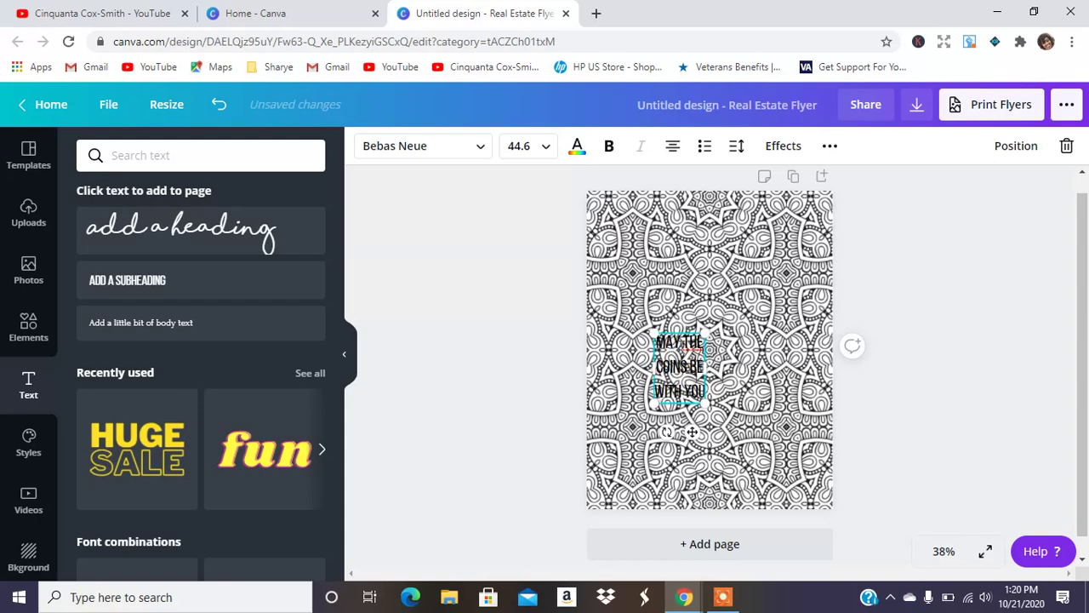
- Enlarge the quote text to size 150 and centre it horizontally over the mandala
drag(704, 403, 777, 502)
drag(655, 336, 606, 269)
drag(698, 258, 715, 239)
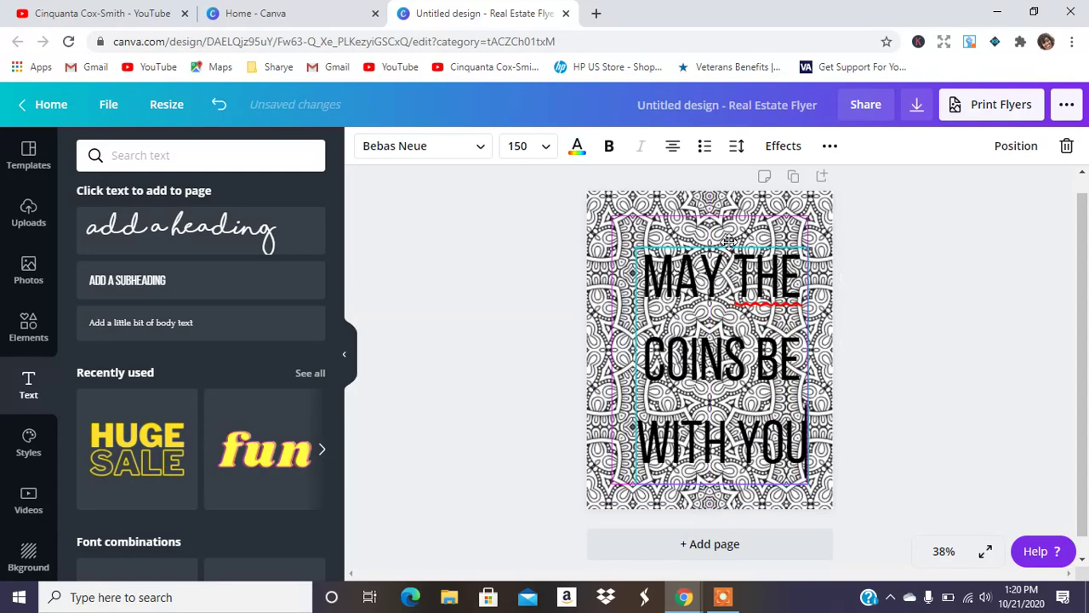
- Reduce the quote's line height to 1.04 and move the text closer to the middle of the page
click(736, 145)
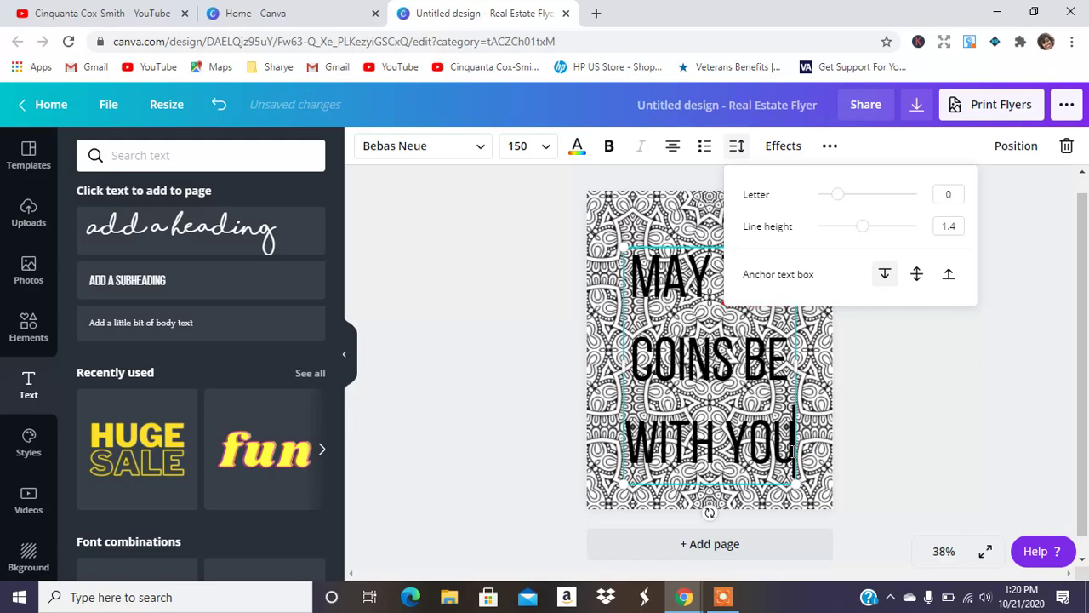
drag(792, 447, 633, 277)
click(736, 146)
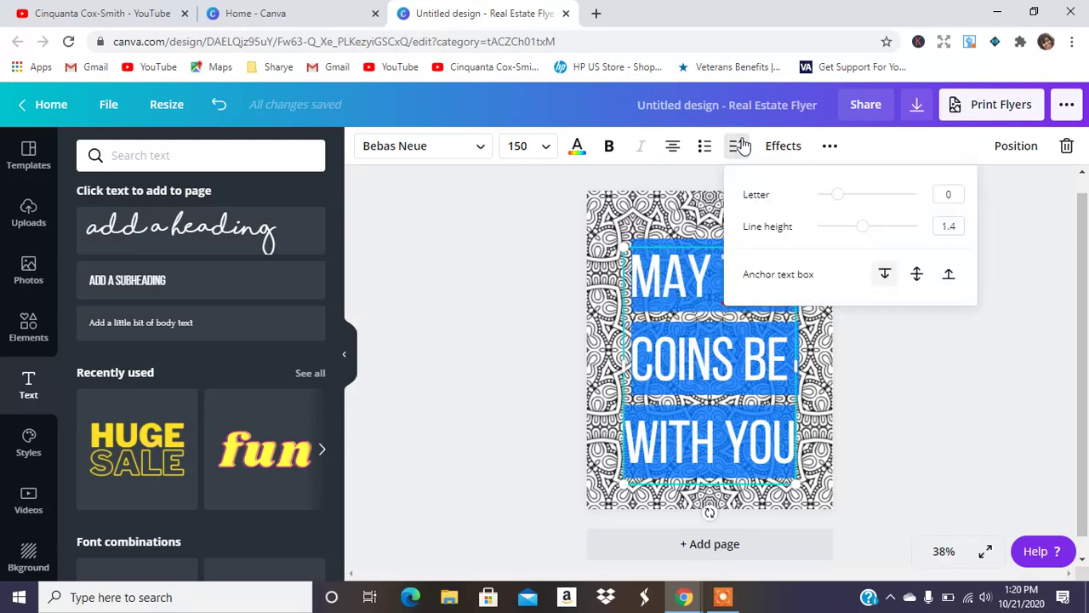
drag(862, 226, 846, 228)
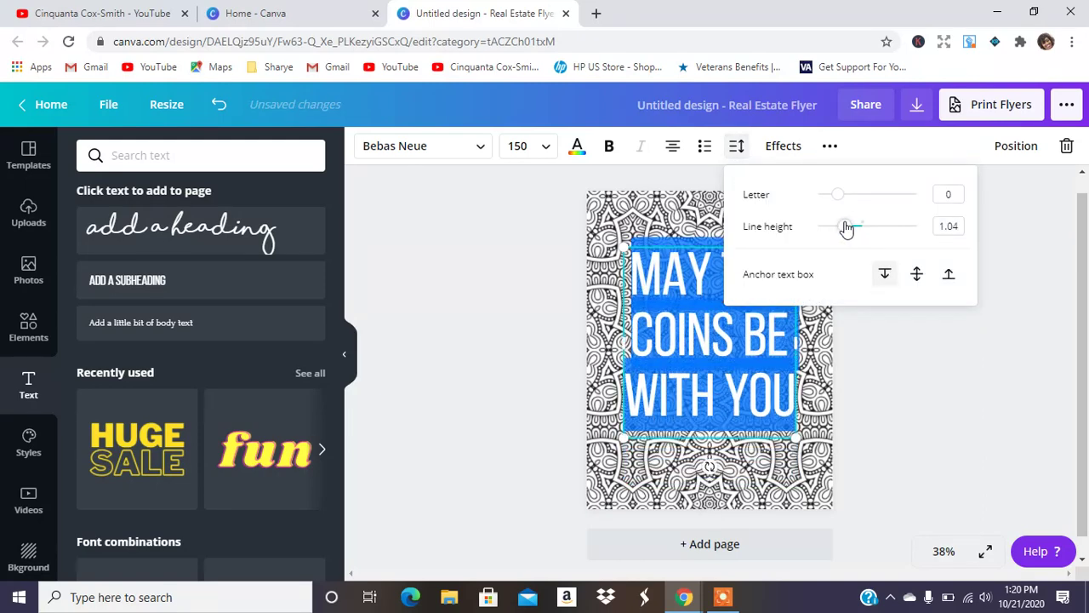
click(882, 365)
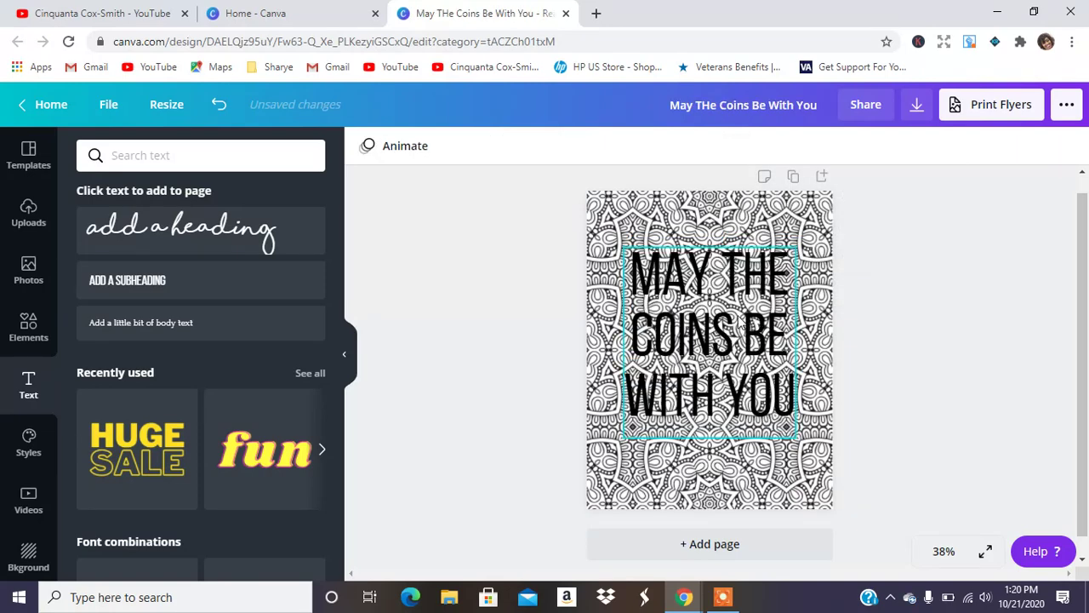
drag(737, 323, 739, 321)
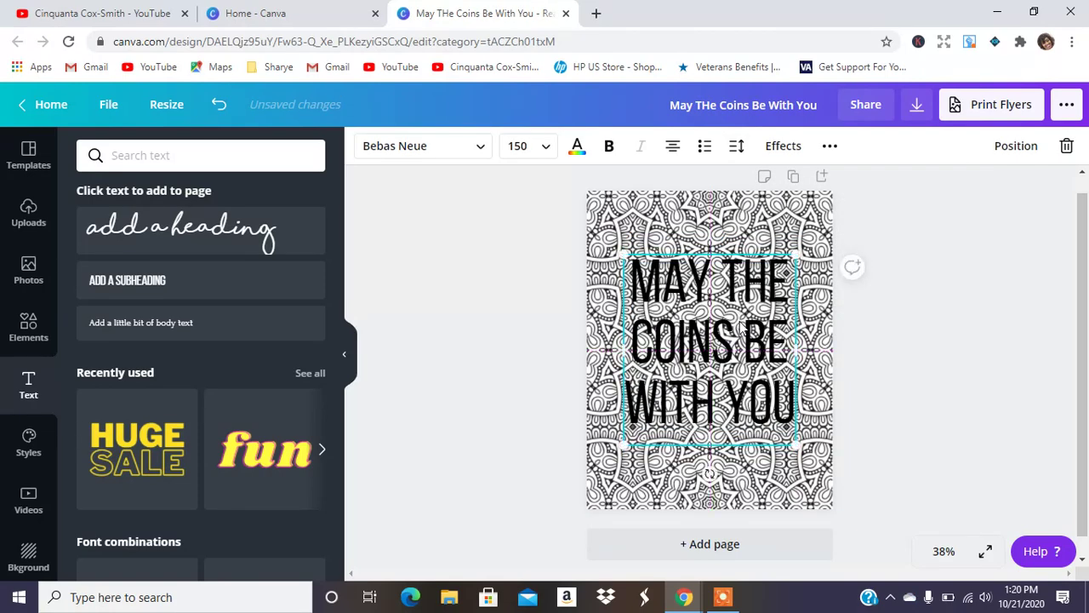
click(742, 334)
- Try Cooper Black on the quote text and set its font to Archivo Black
click(592, 200)
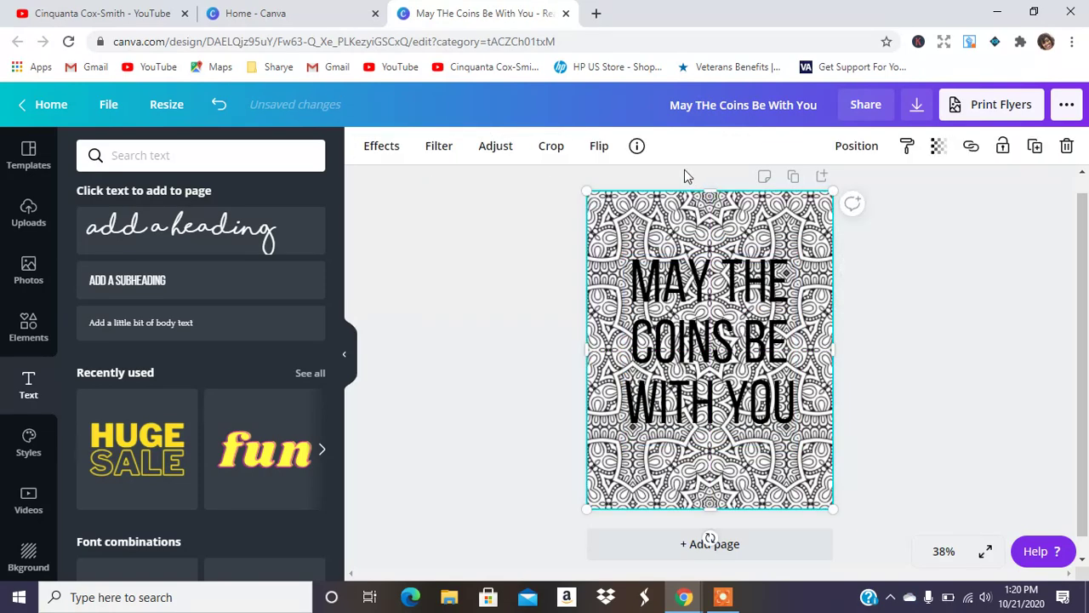
click(649, 295)
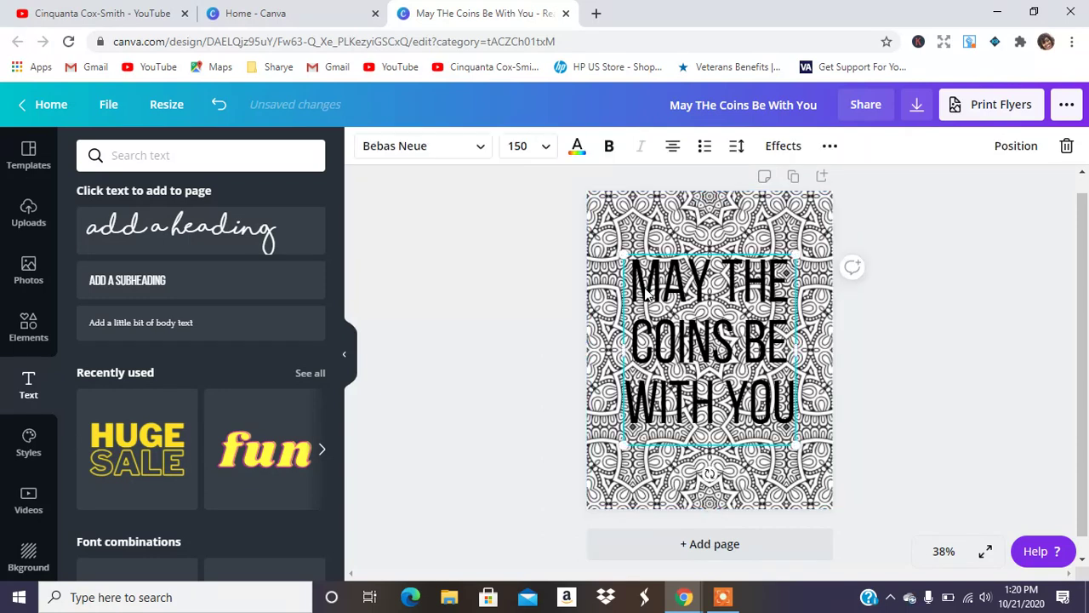
click(461, 157)
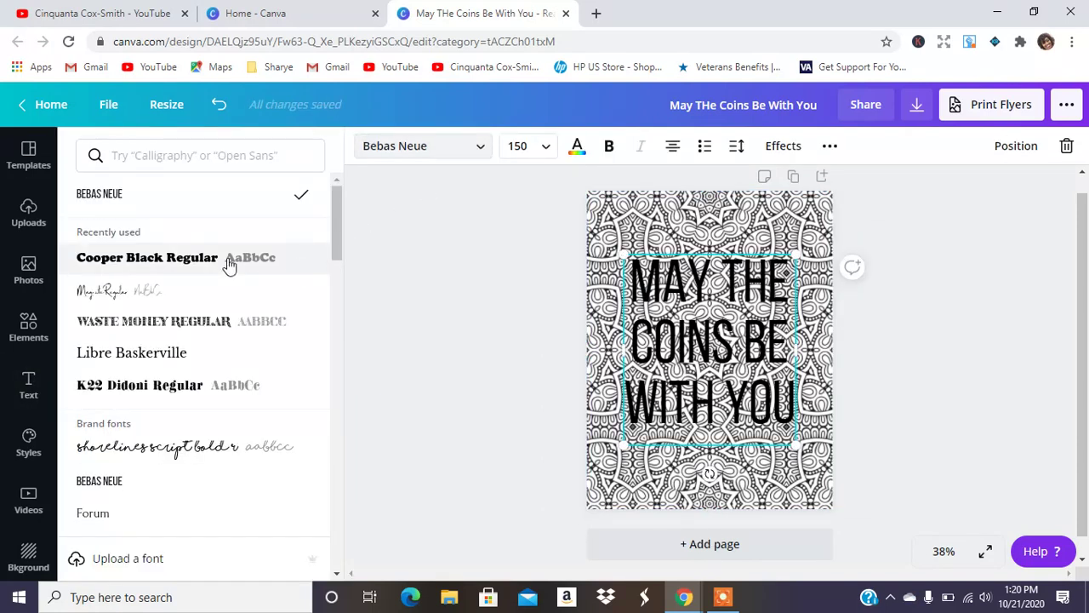
click(186, 260)
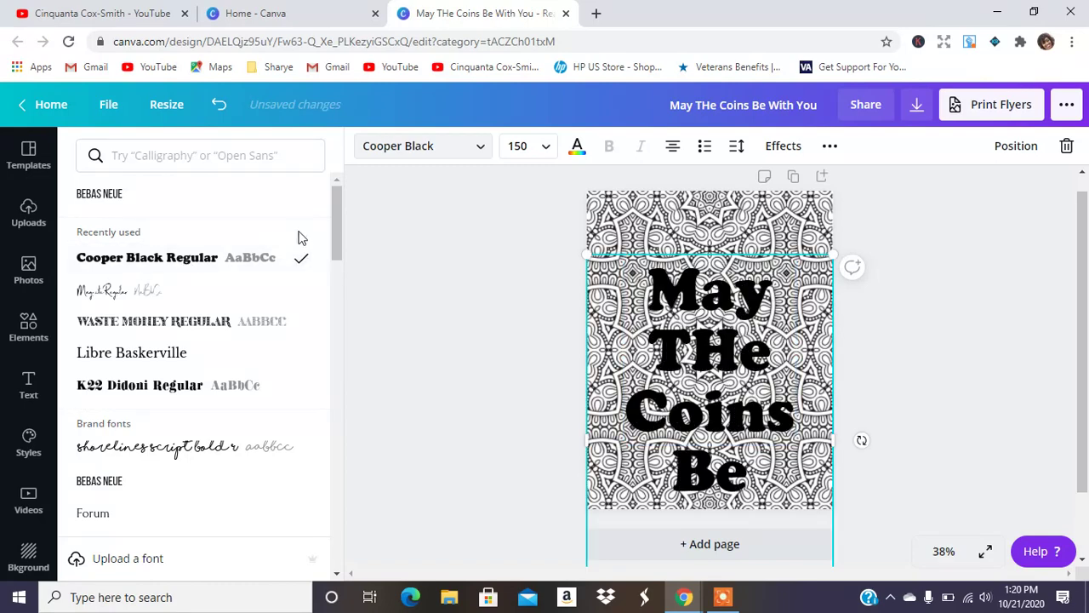
drag(341, 204, 341, 433)
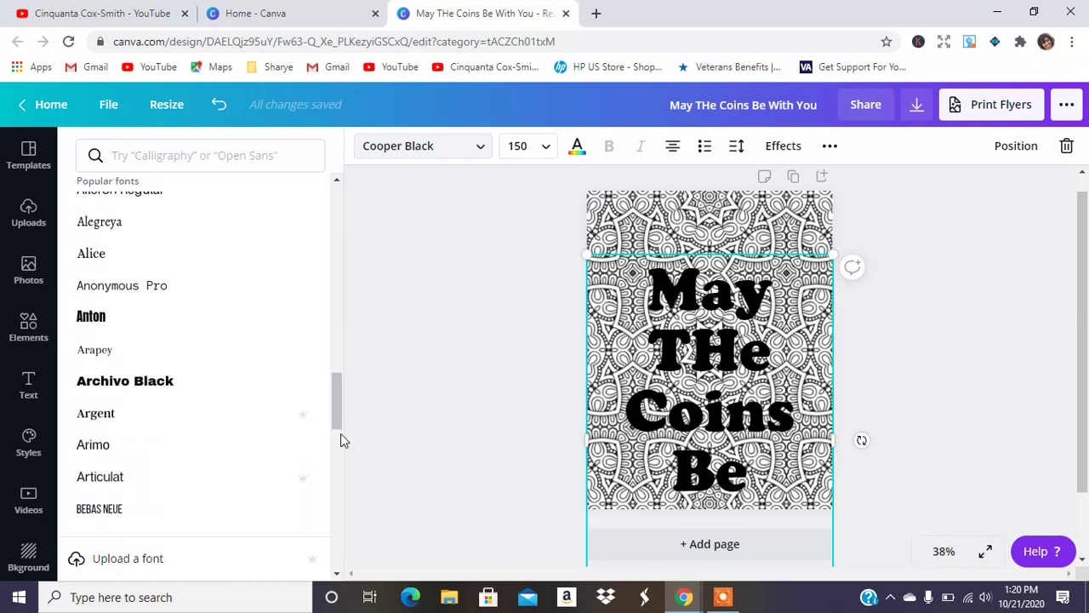
click(168, 389)
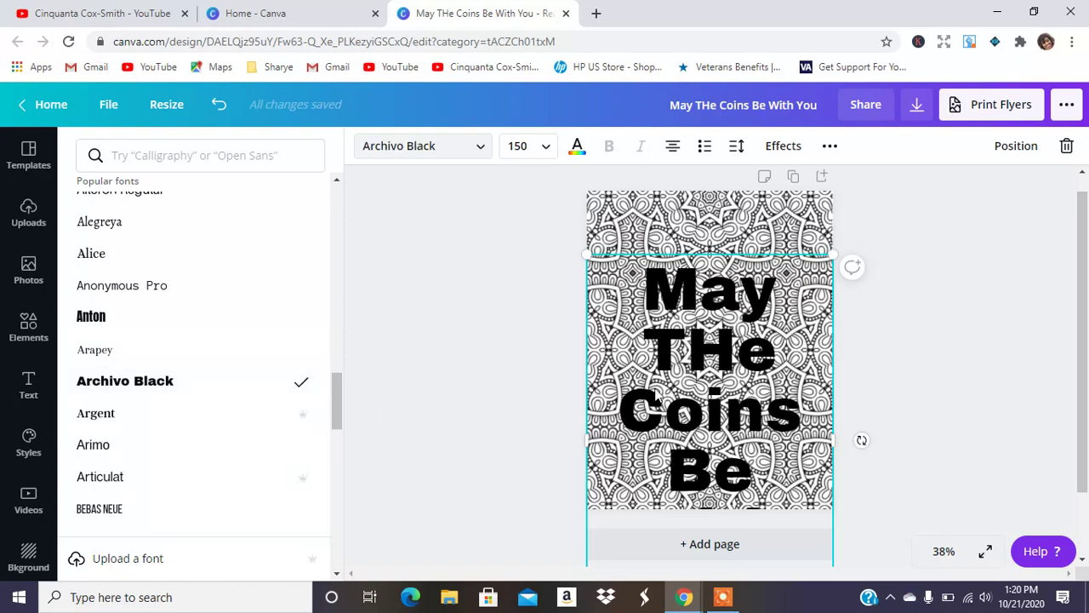
- Correct "THe" to "The" in the quote text
click(738, 359)
key(BackSpace)
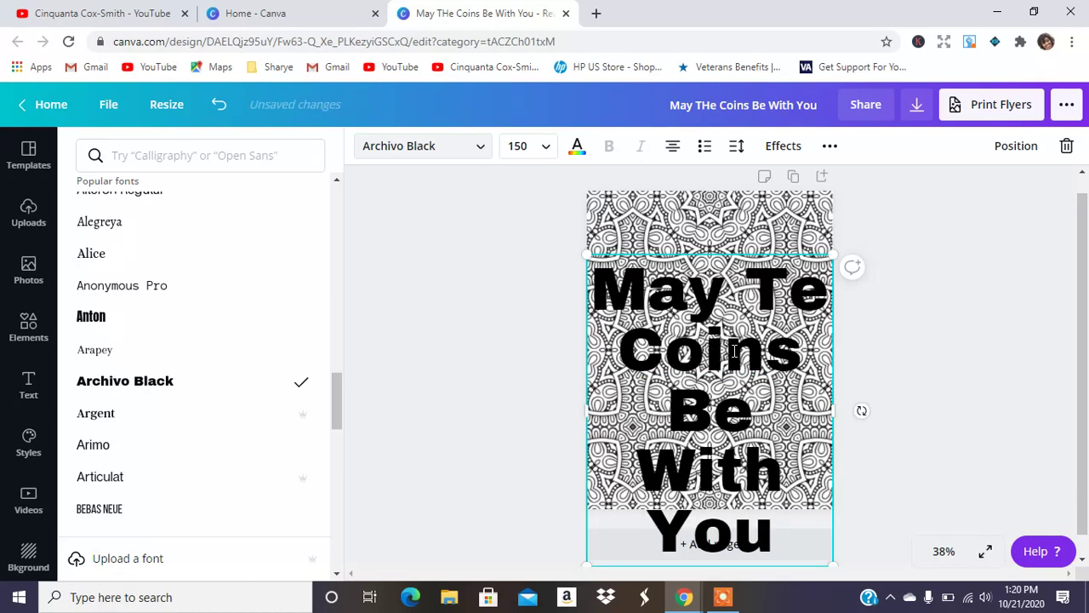
text(h)
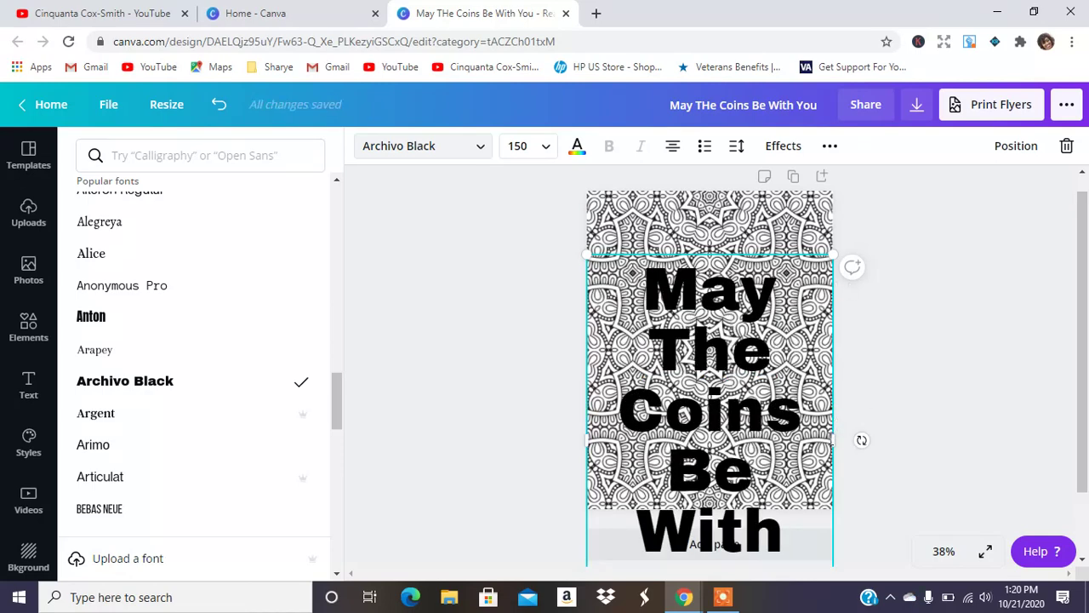
- Shrink the quote text to size 101 so it fits within the page, and centre it horizontally over the mandala
drag(830, 433, 854, 440)
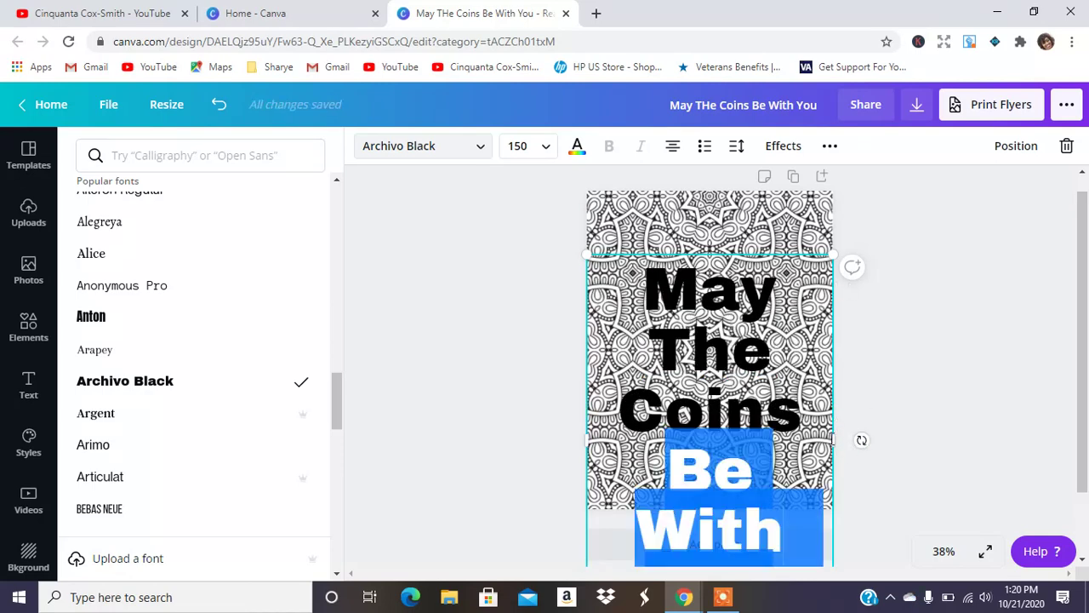
click(834, 439)
drag(838, 261, 789, 323)
drag(799, 475, 793, 450)
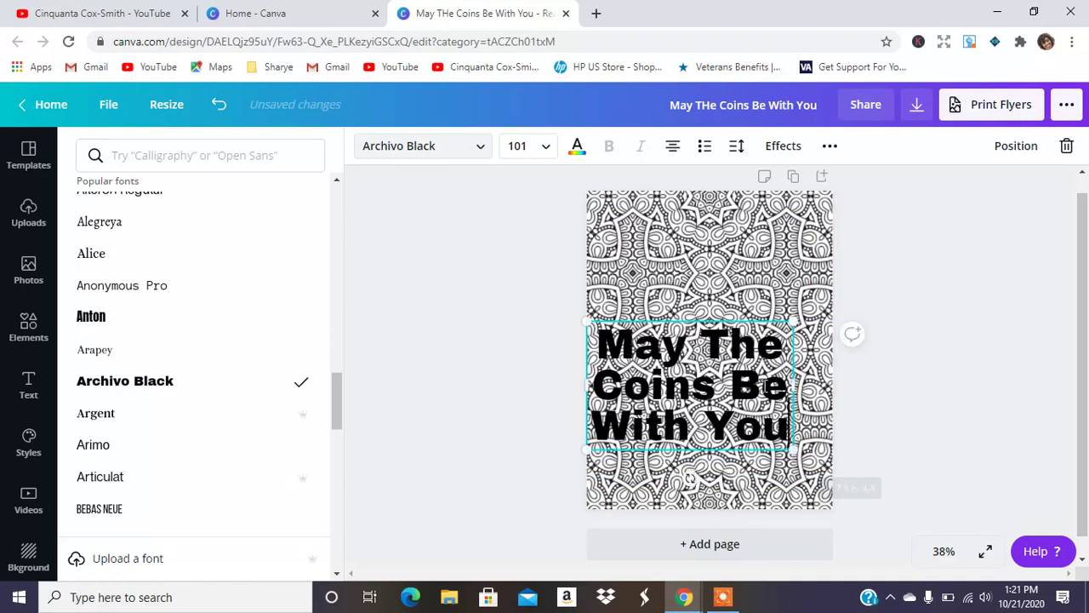
drag(741, 319, 755, 262)
click(747, 332)
- Replace the whole quote with the text "Color This Shit"
drag(748, 332, 628, 289)
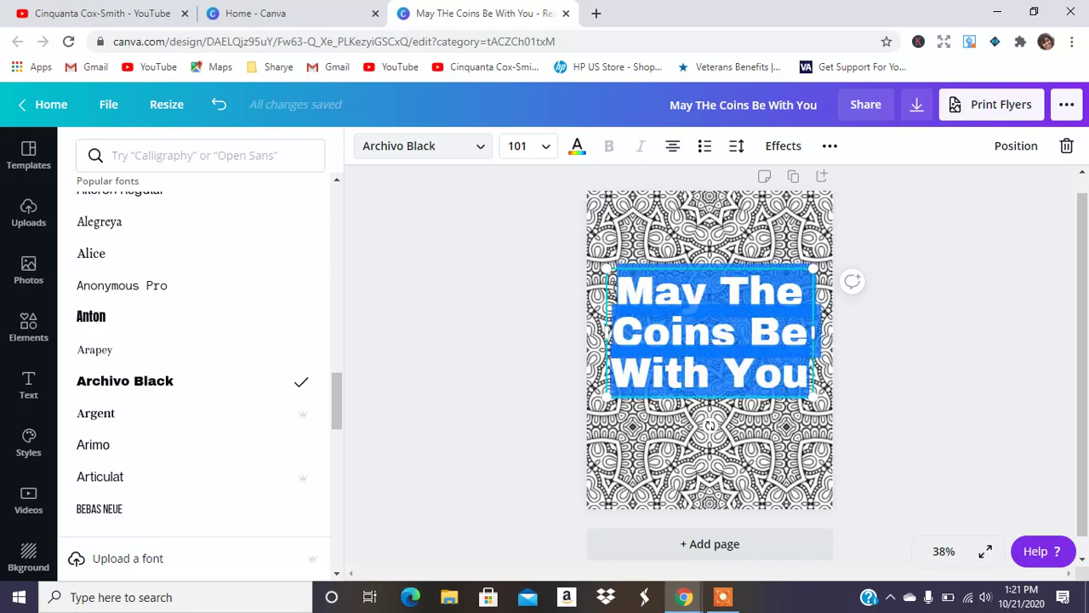
text(C)
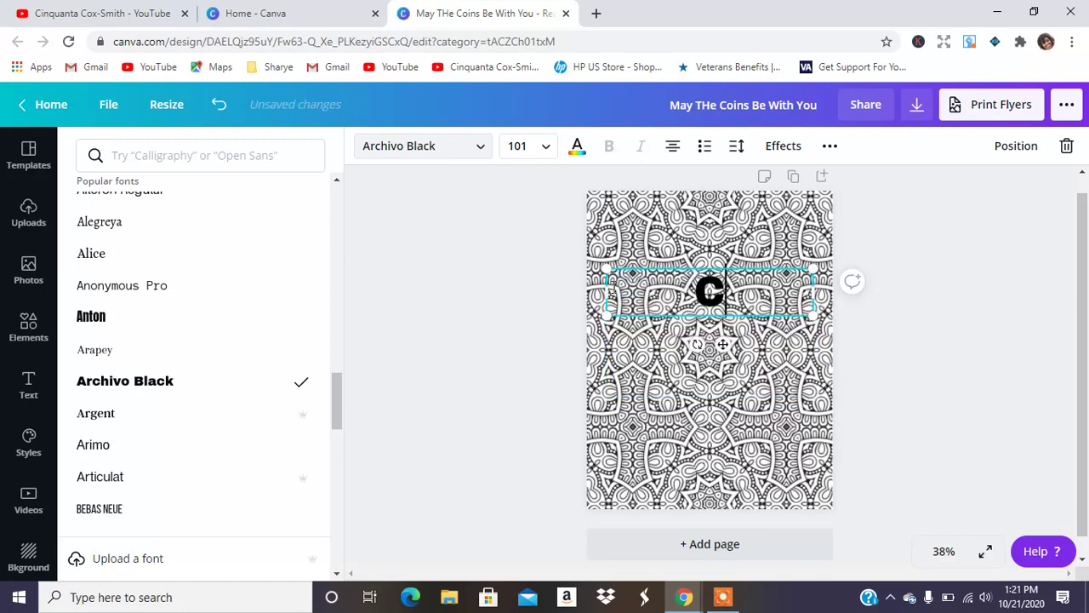
text(olor This Shit)
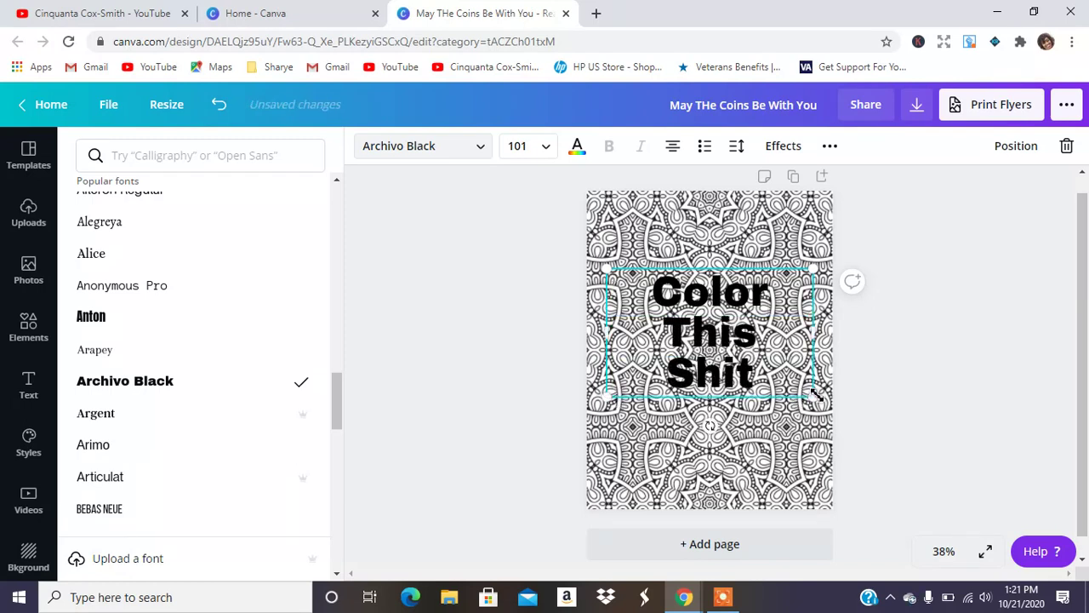
- Enlarge the "Color This Shit" text to size 164 and centre it on the page
drag(815, 394, 940, 477)
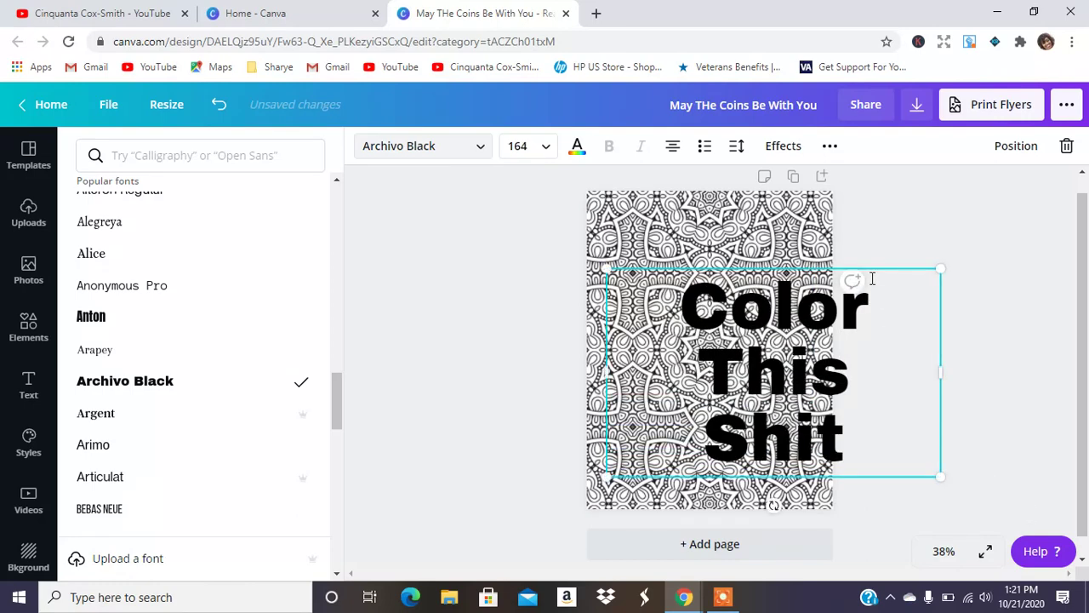
drag(865, 264, 801, 237)
click(902, 206)
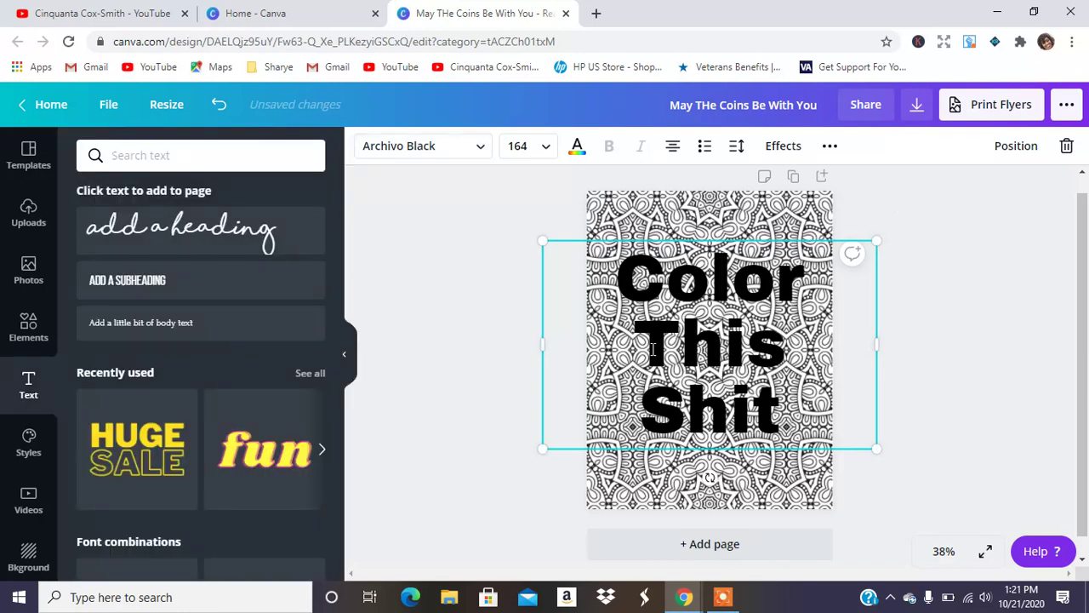
- Apply the Splice effect to the "Color This Shit" text with a white effect colour and an offset of 25
click(784, 148)
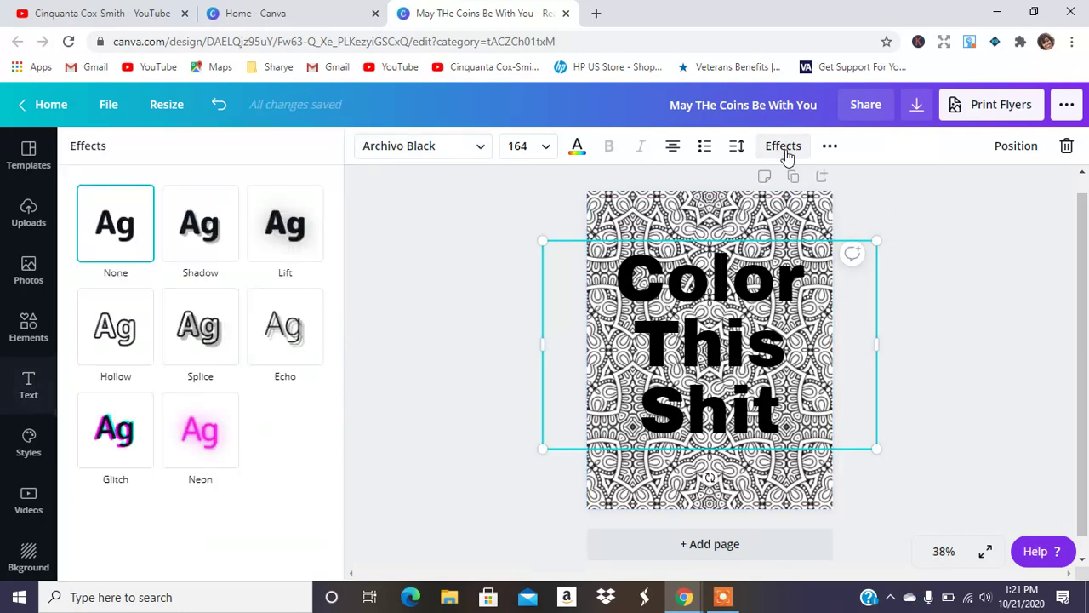
click(199, 349)
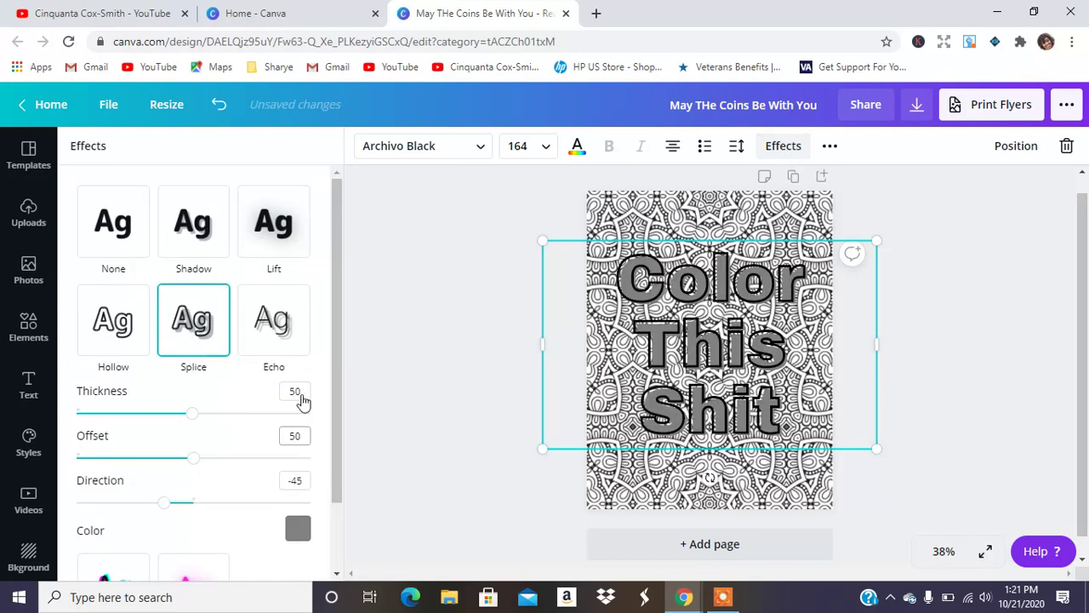
drag(338, 333, 309, 445)
click(297, 468)
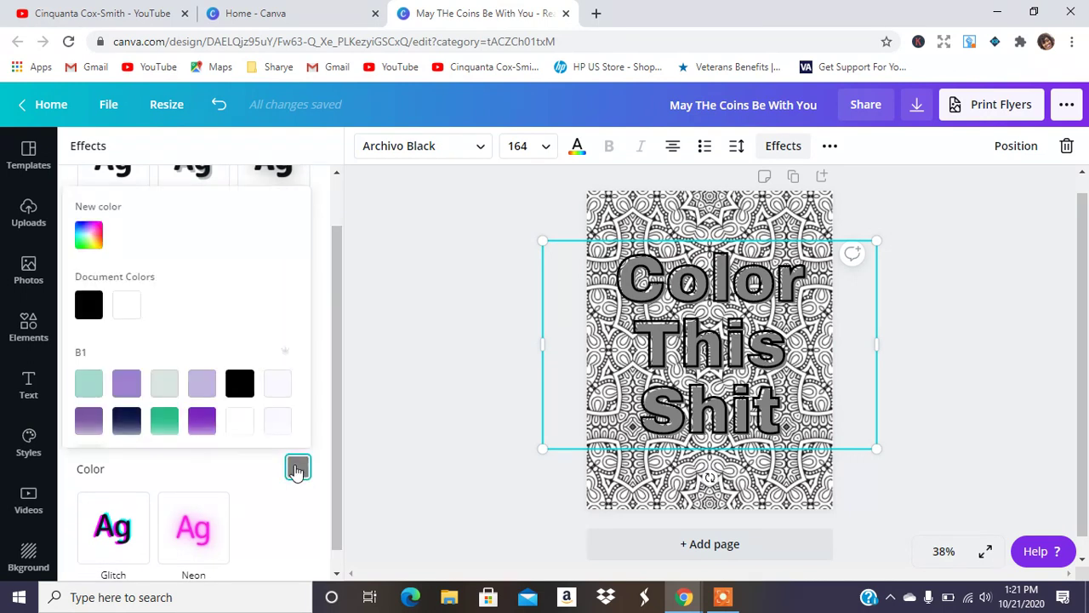
click(239, 420)
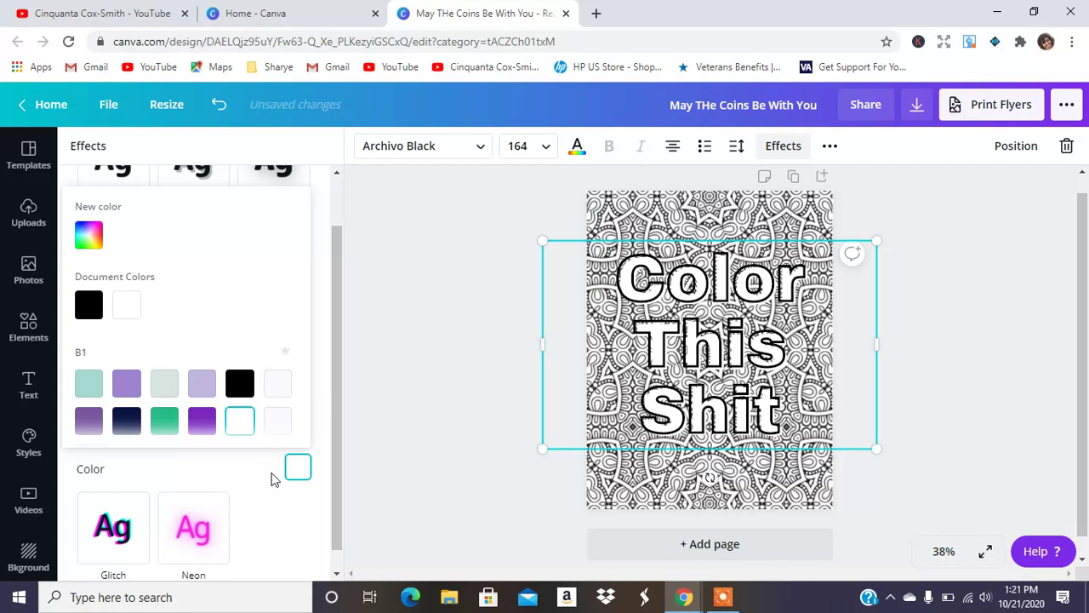
click(250, 485)
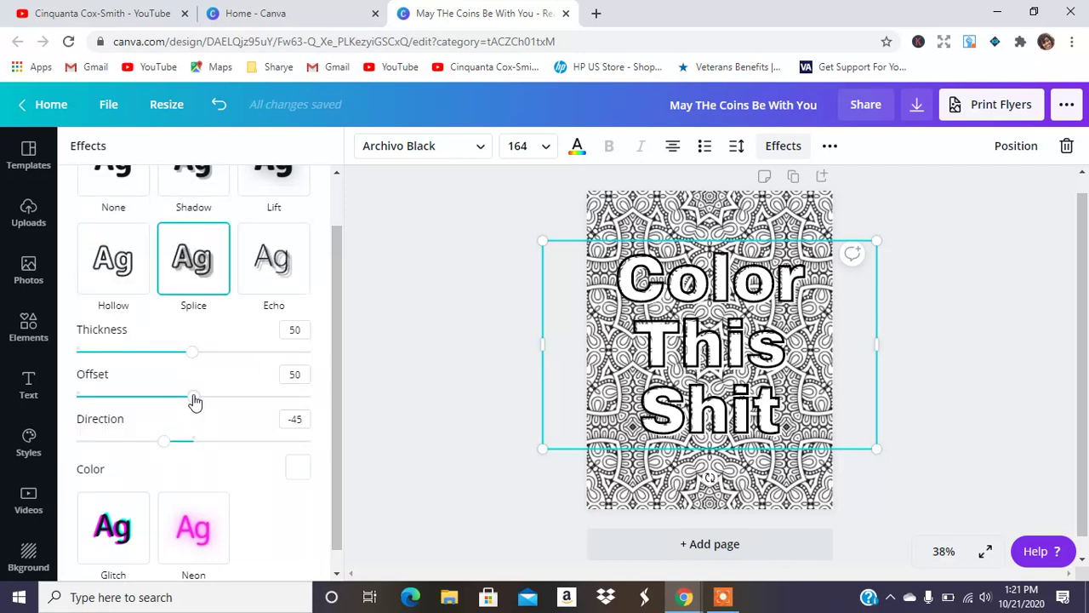
drag(195, 402, 137, 408)
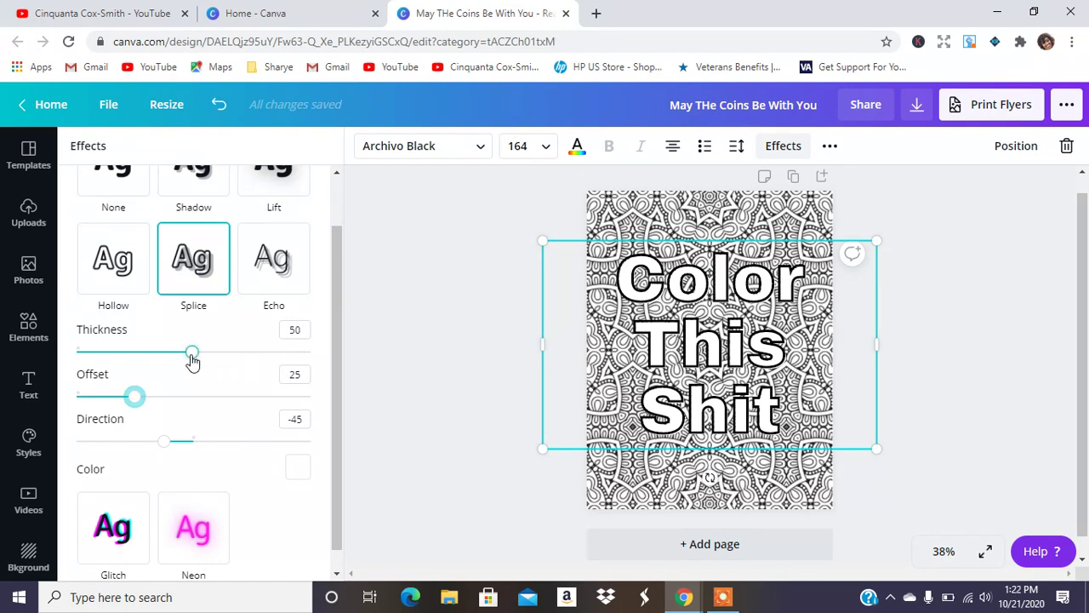
- Set the Splice effect's outline thickness on the "Color This Shit" text to 56
drag(193, 362, 219, 355)
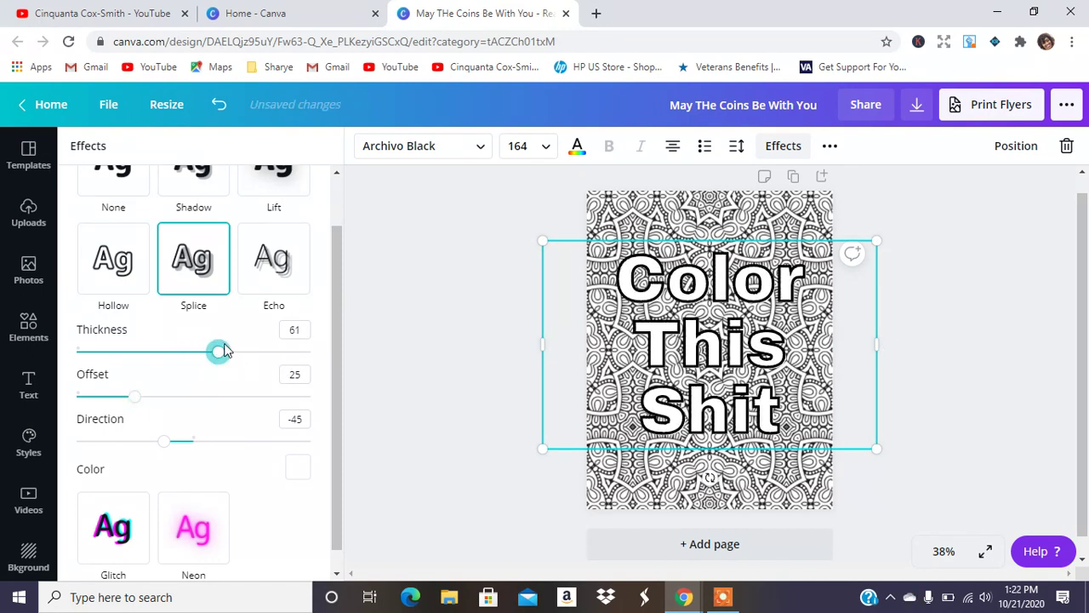
drag(220, 362, 98, 358)
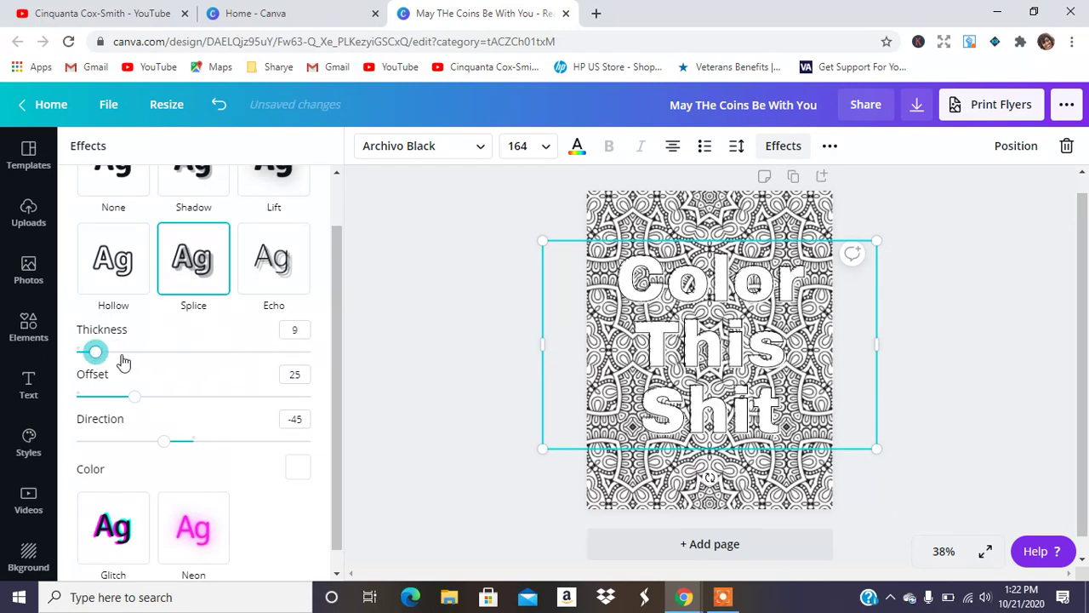
drag(96, 354, 208, 359)
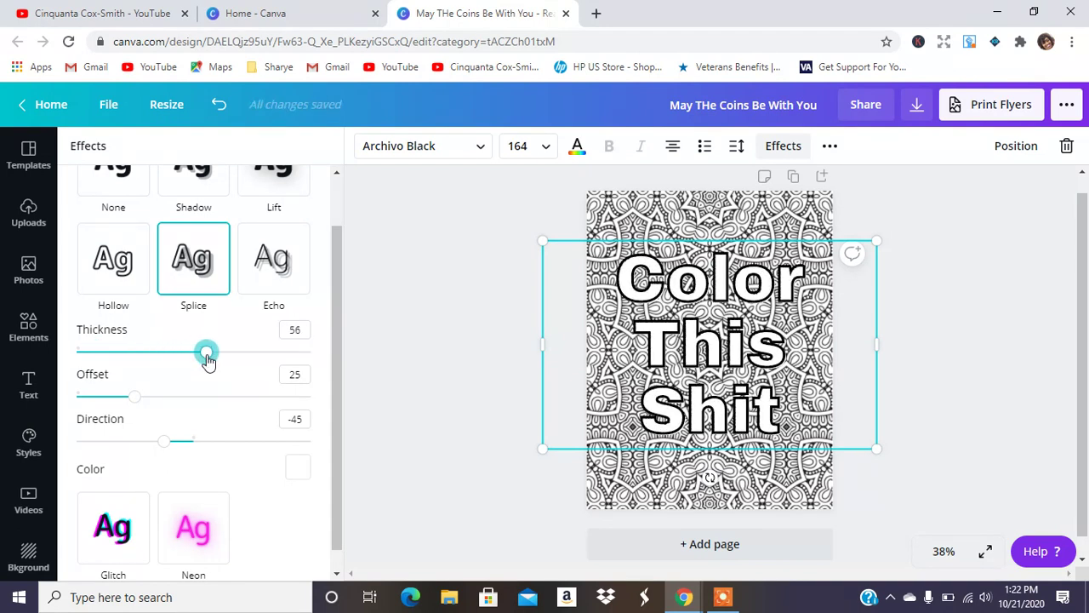
key(Escape)
key(Escape)
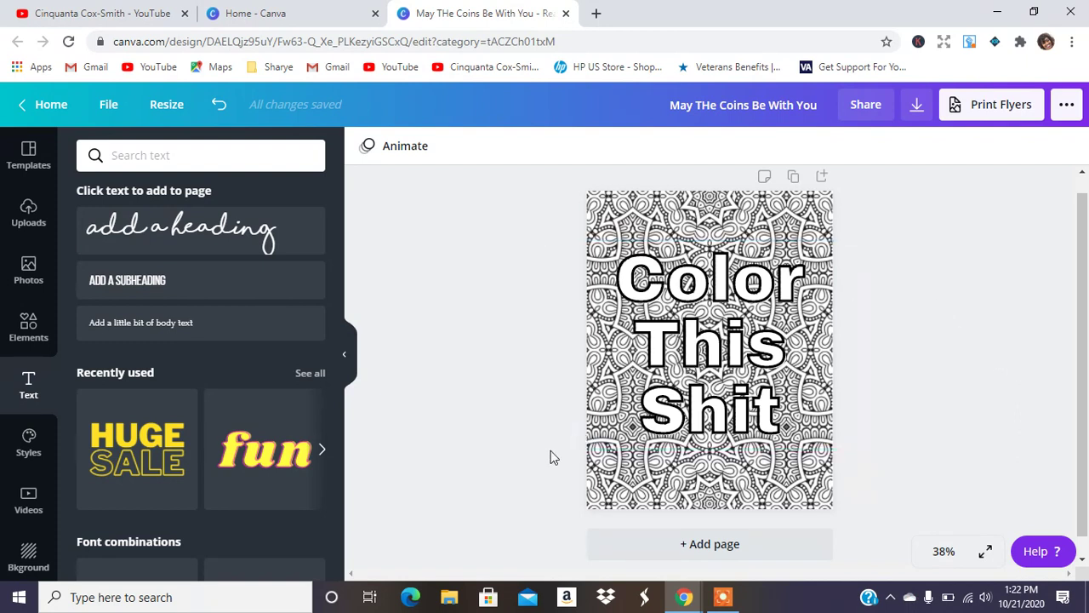
- Enlarge the "Color This Shit" text to size 196 and centre it horizontally on the page
click(599, 438)
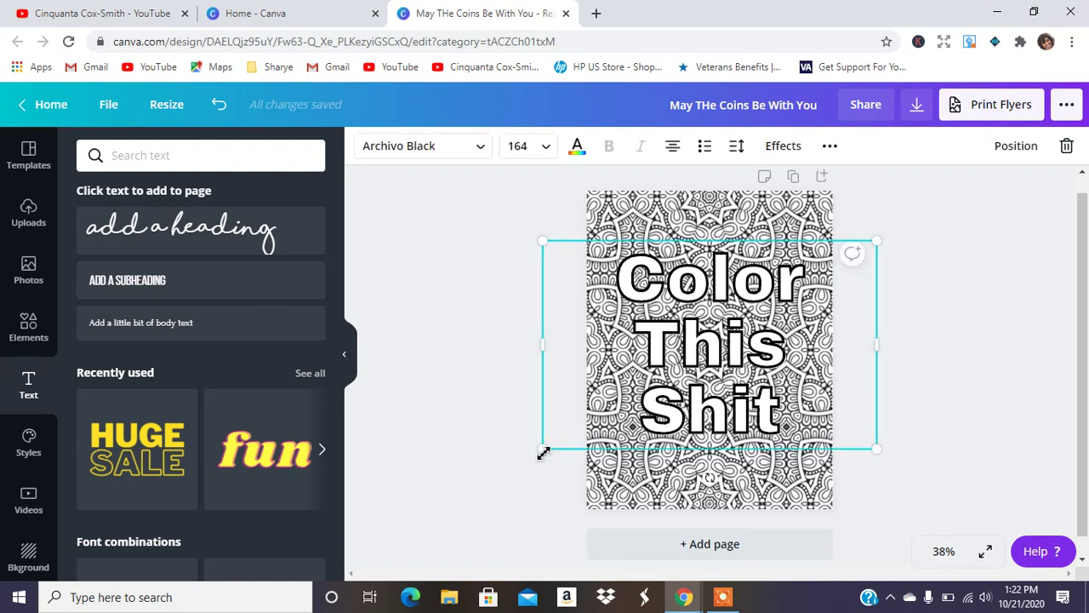
drag(543, 452, 477, 490)
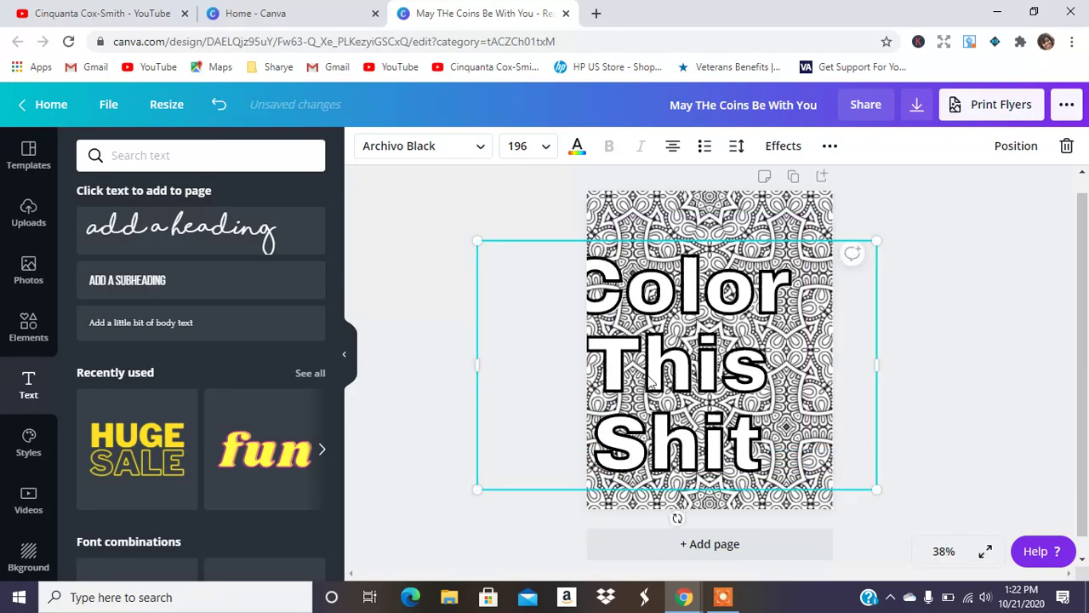
drag(651, 382, 660, 373)
click(1016, 287)
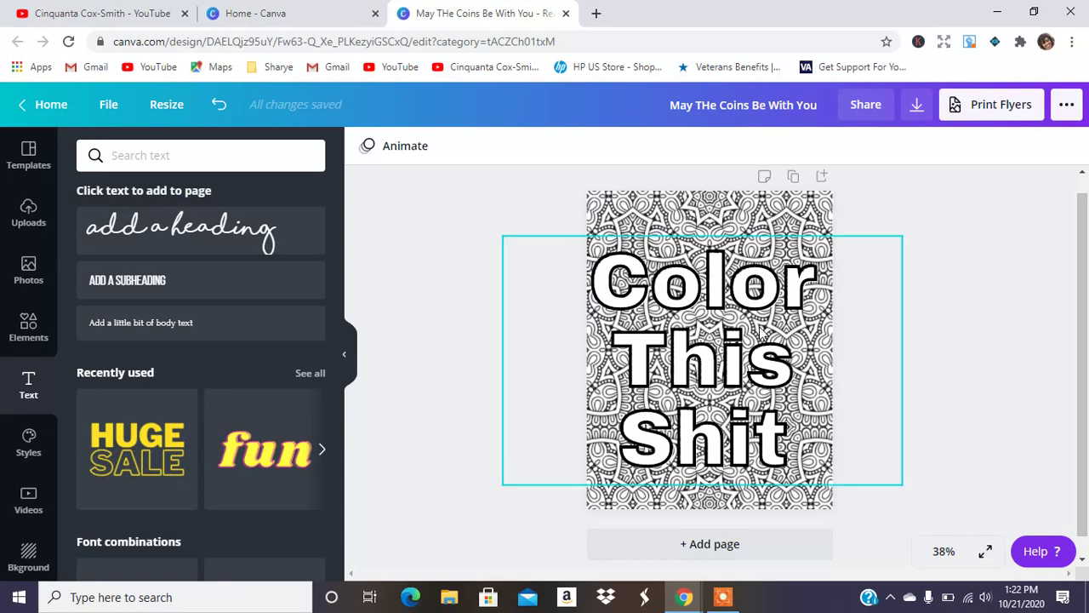
drag(760, 331, 770, 332)
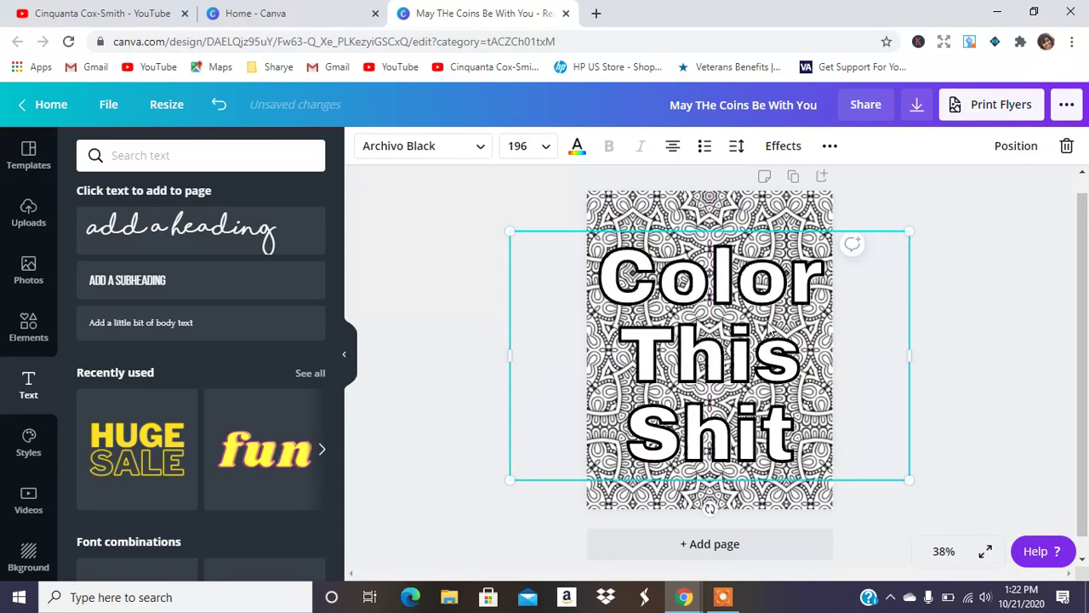
click(1000, 282)
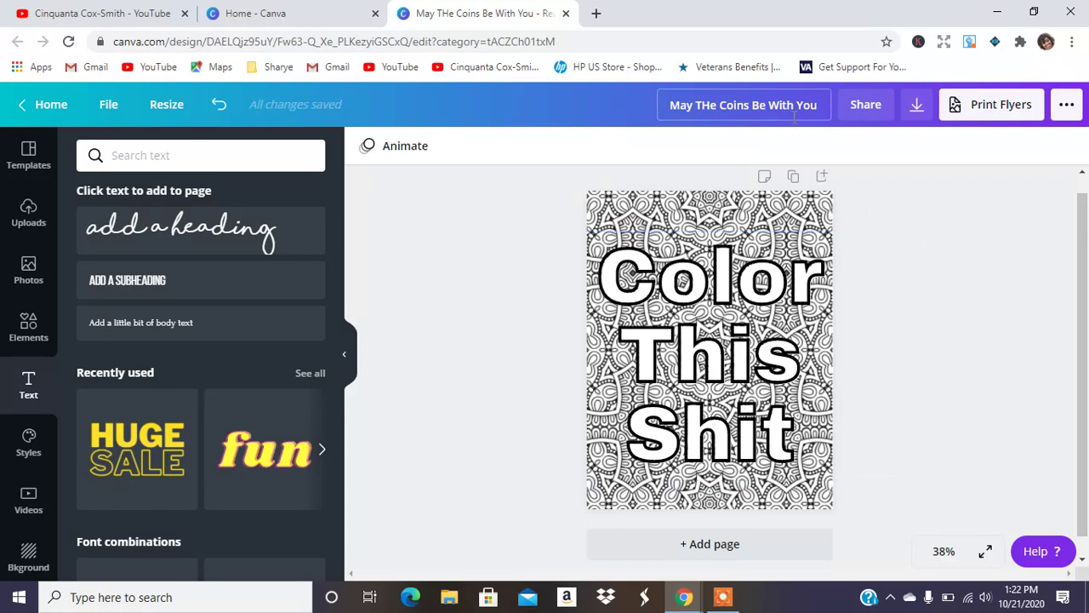
- Rename the design as "Color This SHit"
click(818, 106)
text(Col)
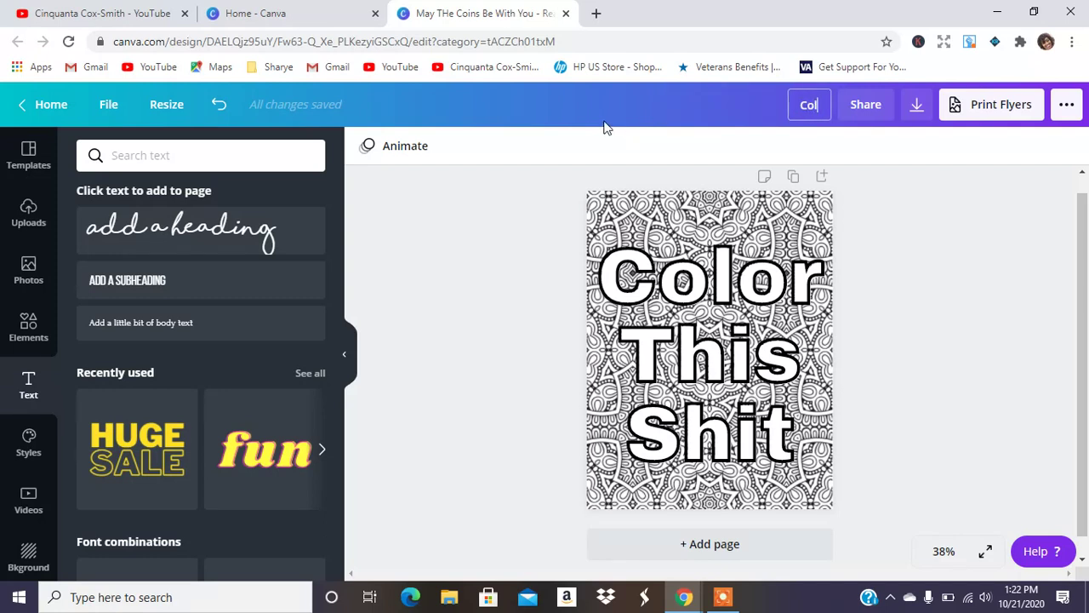
text(or This SHit)
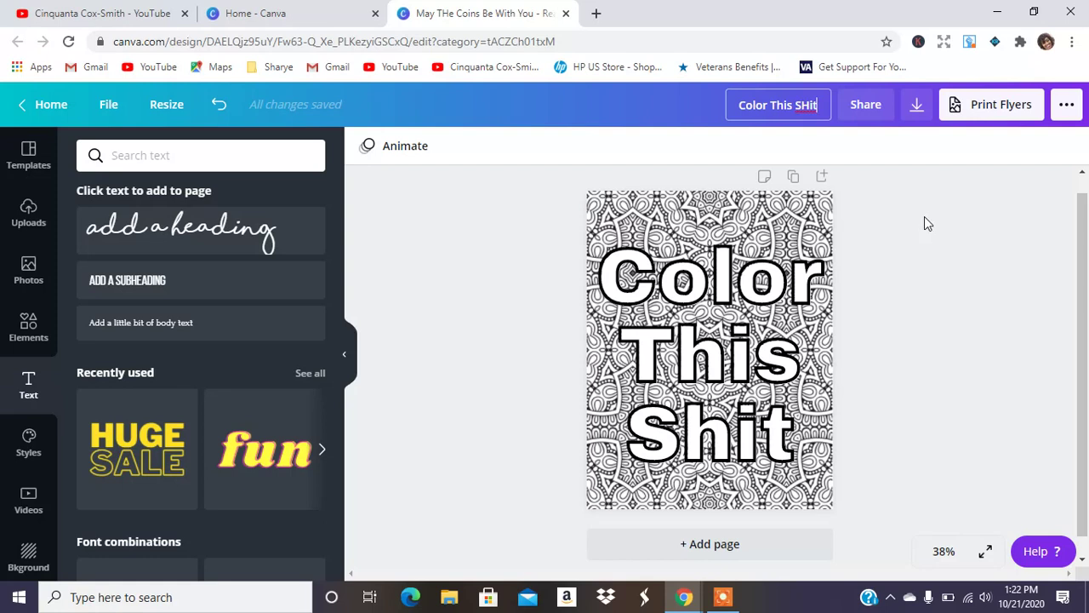
key(Return)
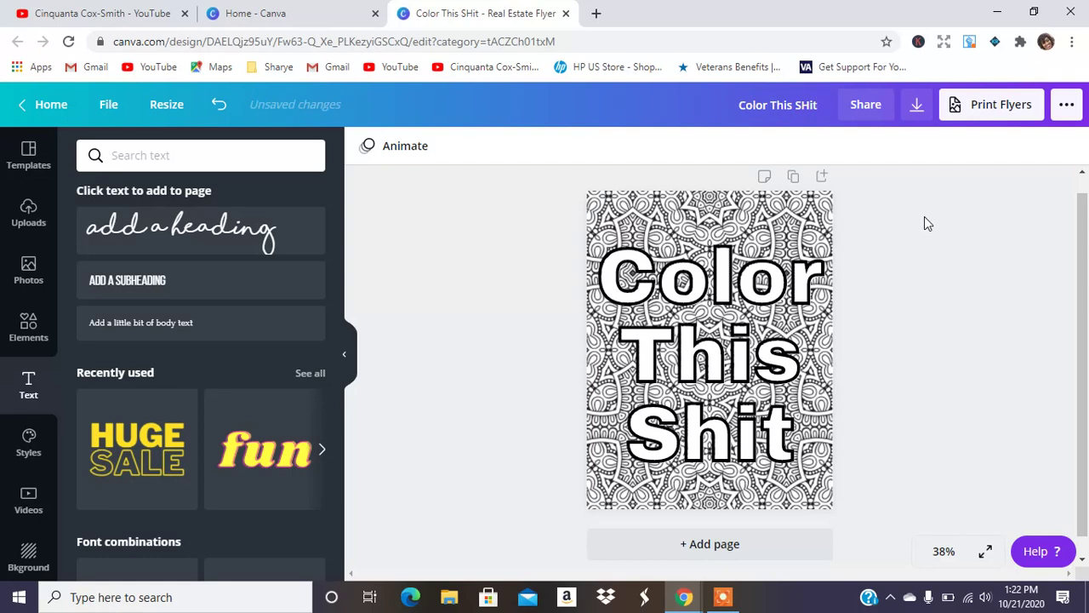